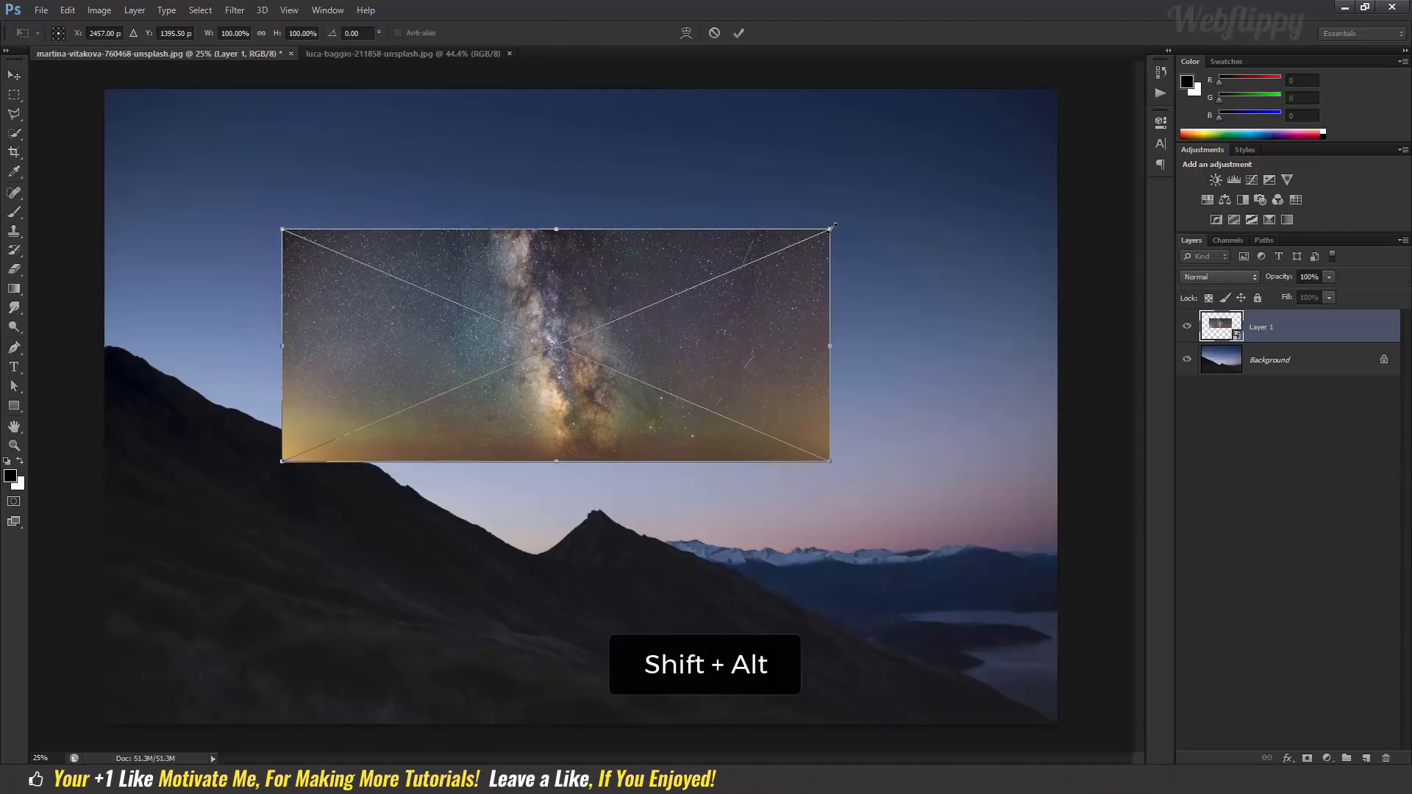
Scale the Milky Way layer proportionally to about 201.5% and position it to cover the whole sky above the mountains
drag(845, 220, 1060, 106)
drag(819, 387, 829, 348)
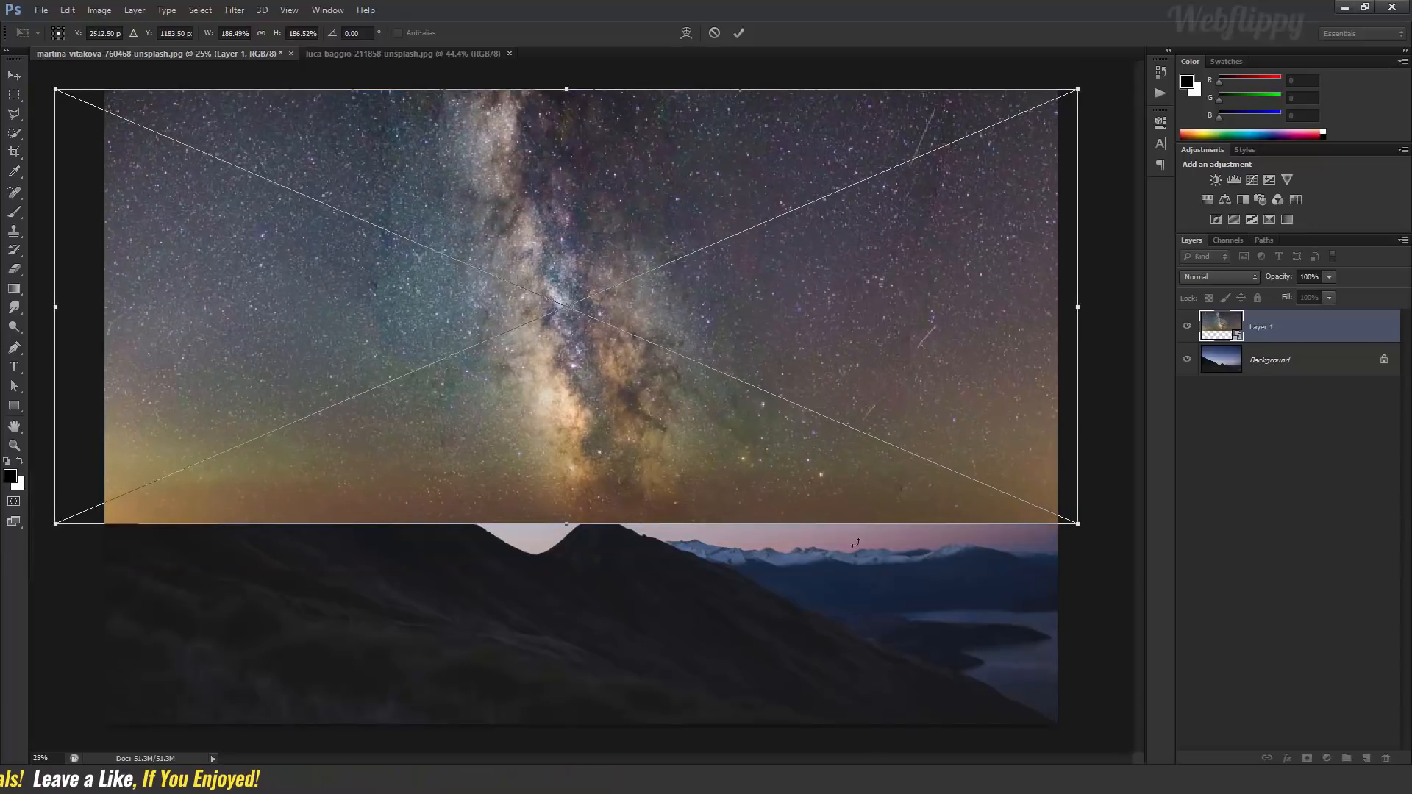
drag(1076, 525, 1159, 557)
drag(897, 509, 868, 513)
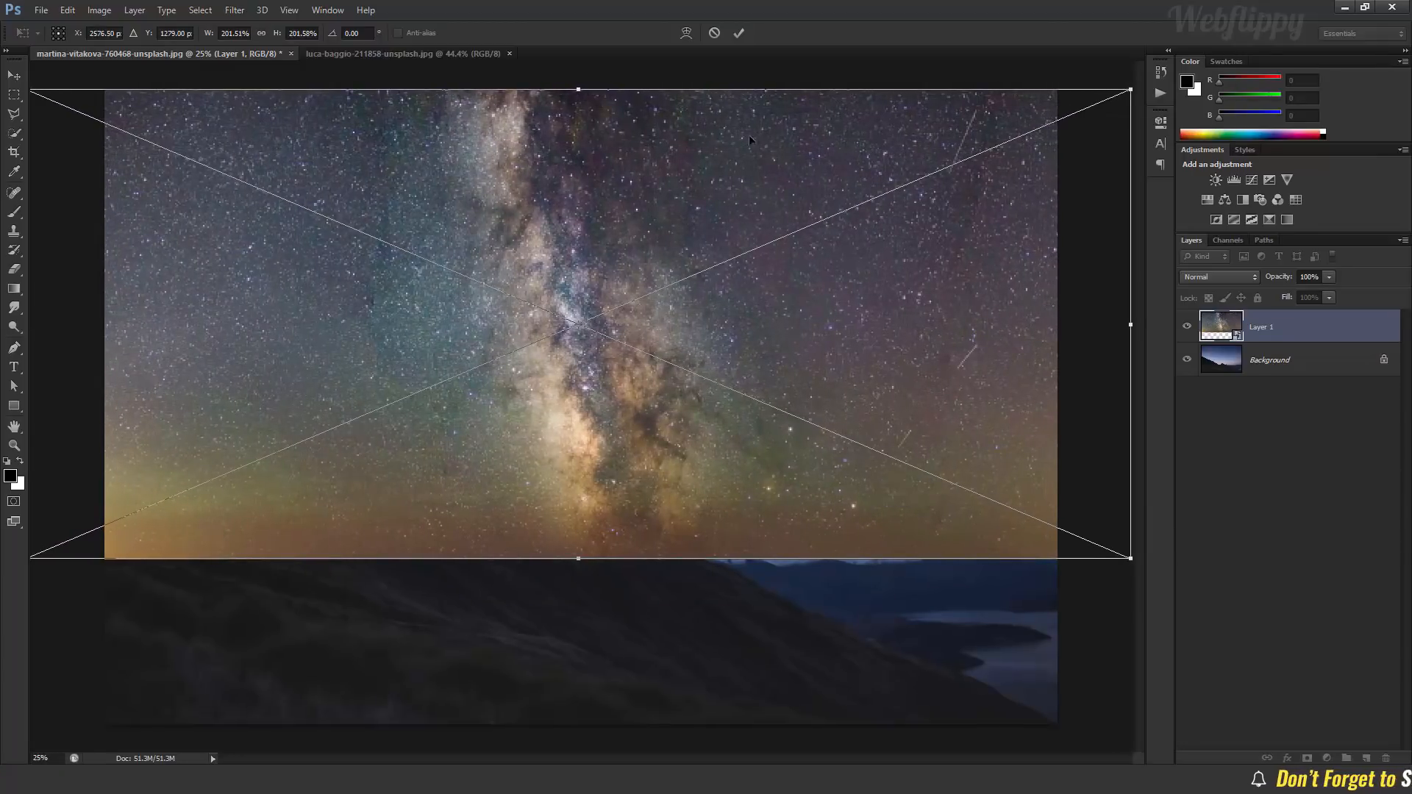
click(741, 36)
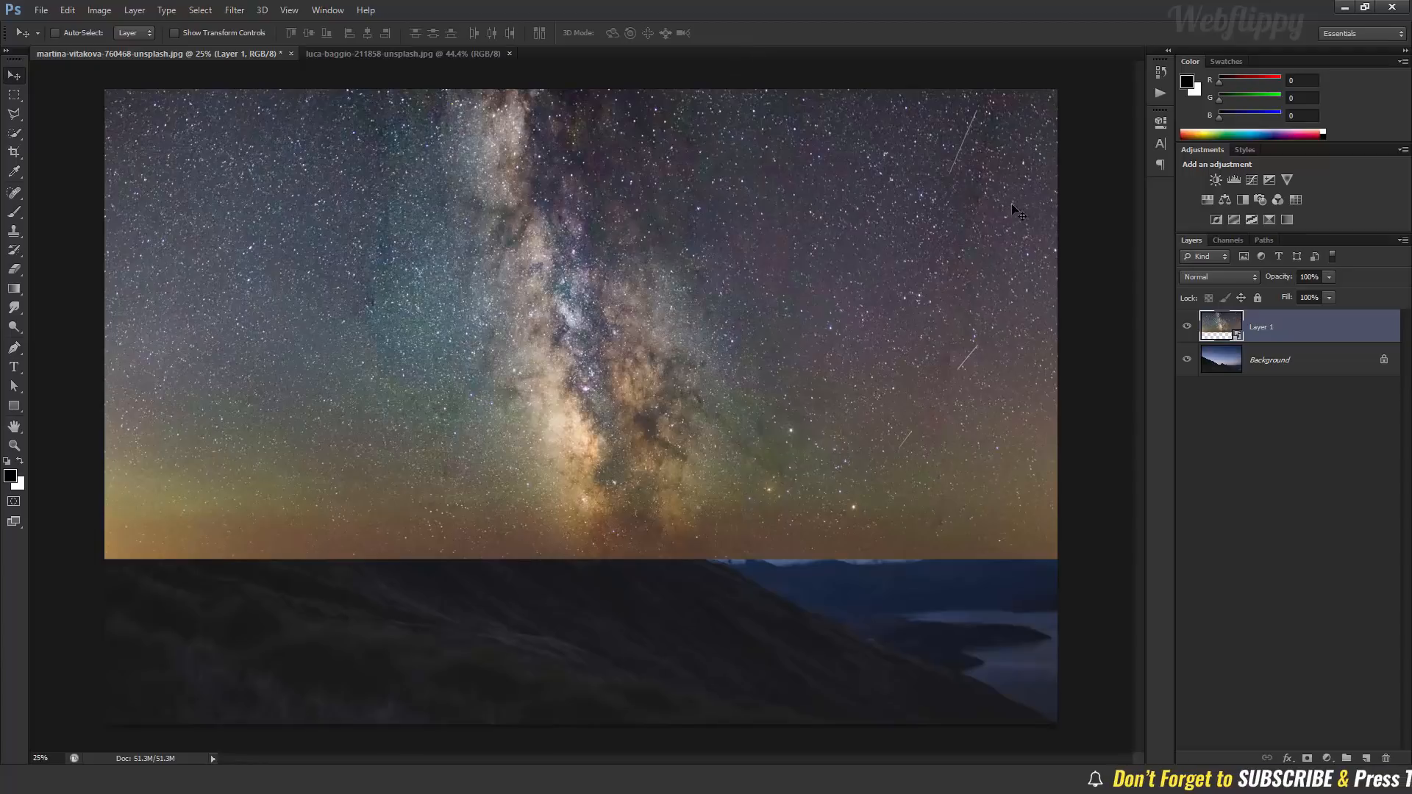
Hide the Milky Way layer and duplicate the Blue channel of the Background layer
click(1186, 326)
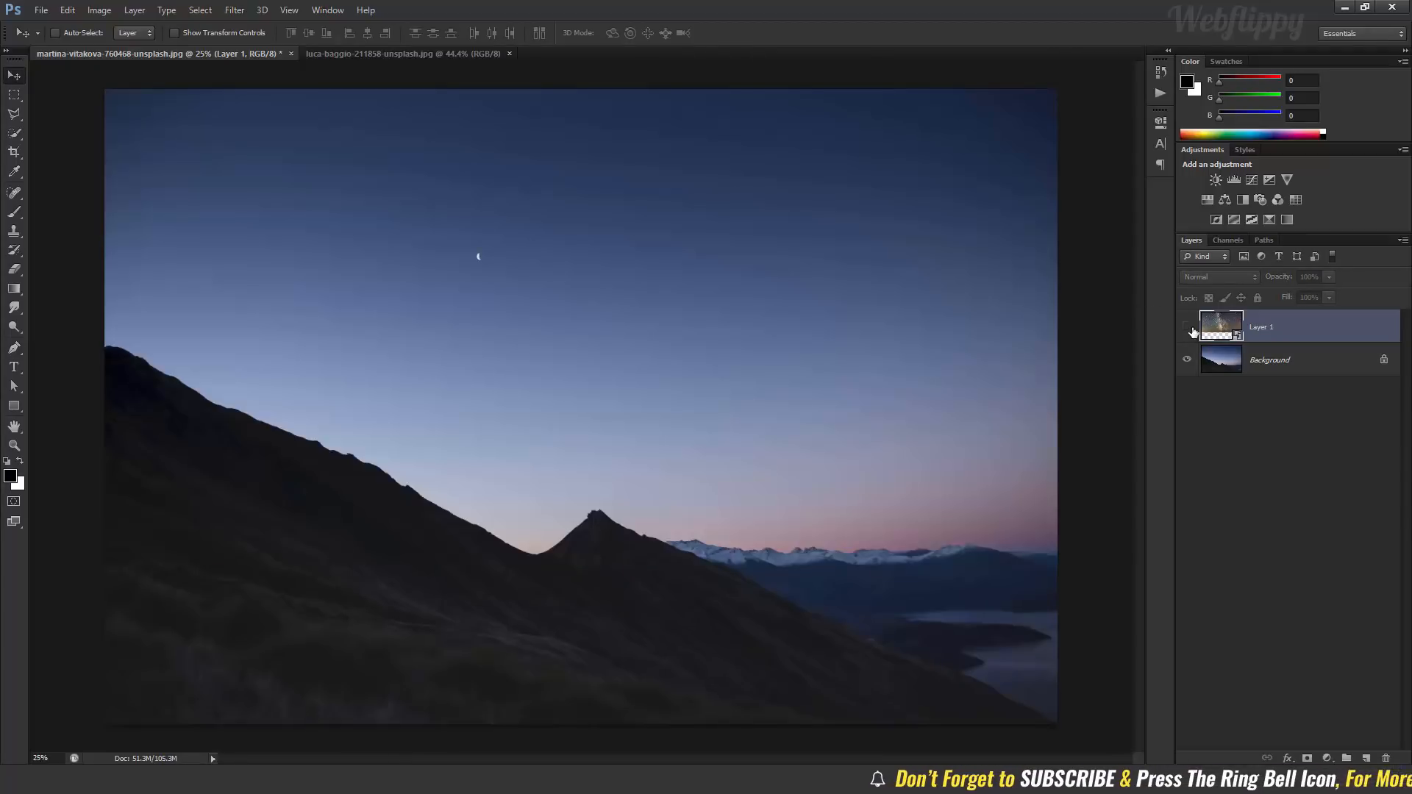
click(1271, 361)
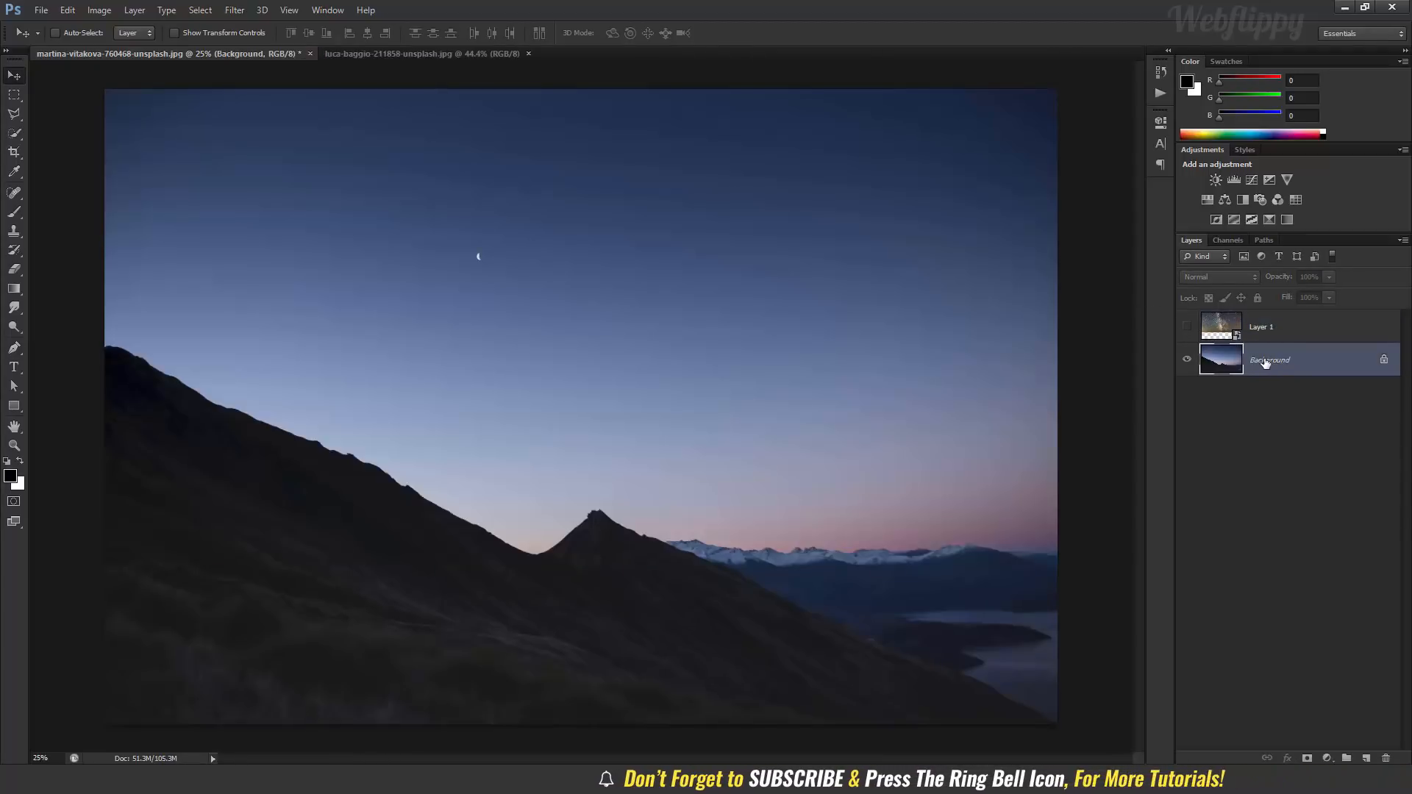
click(336, 11)
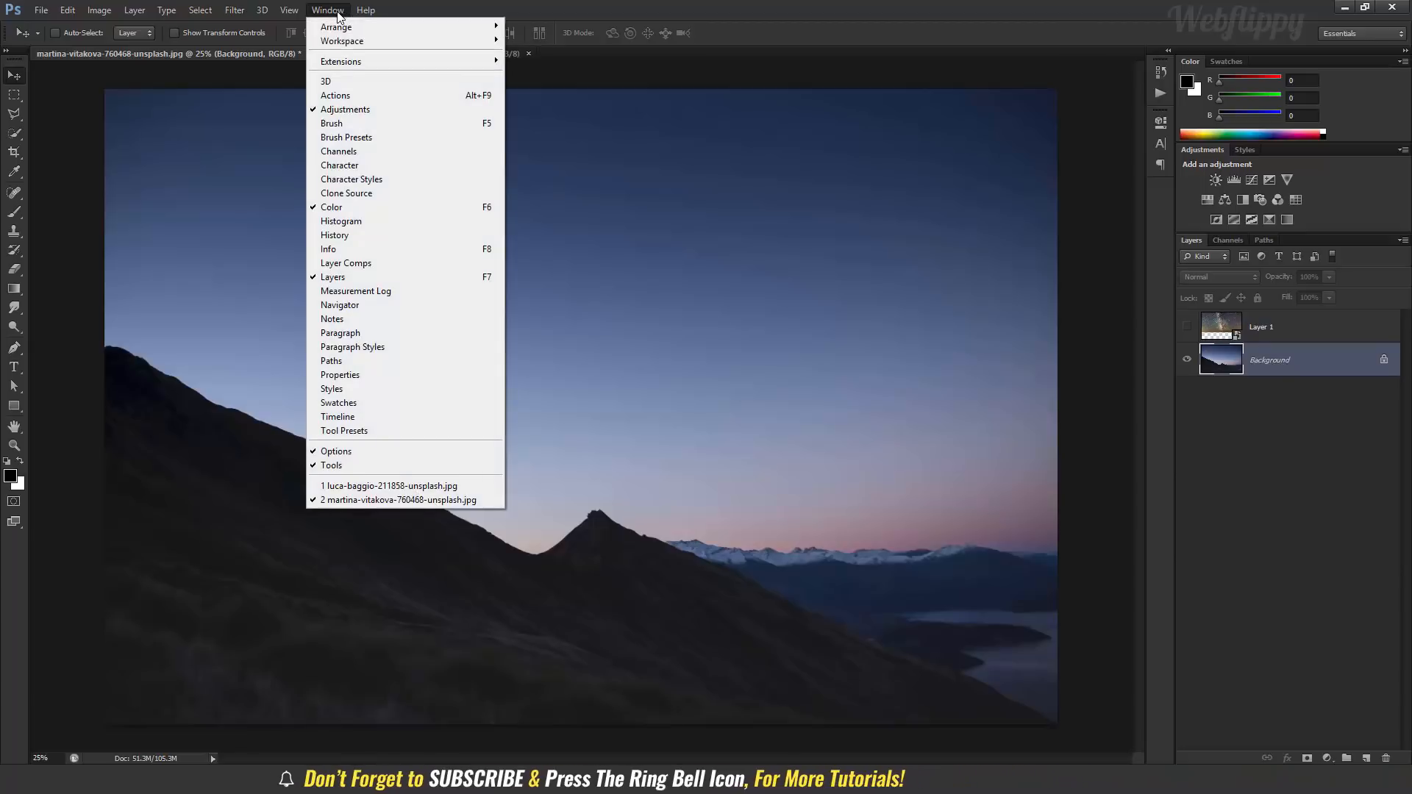
click(374, 156)
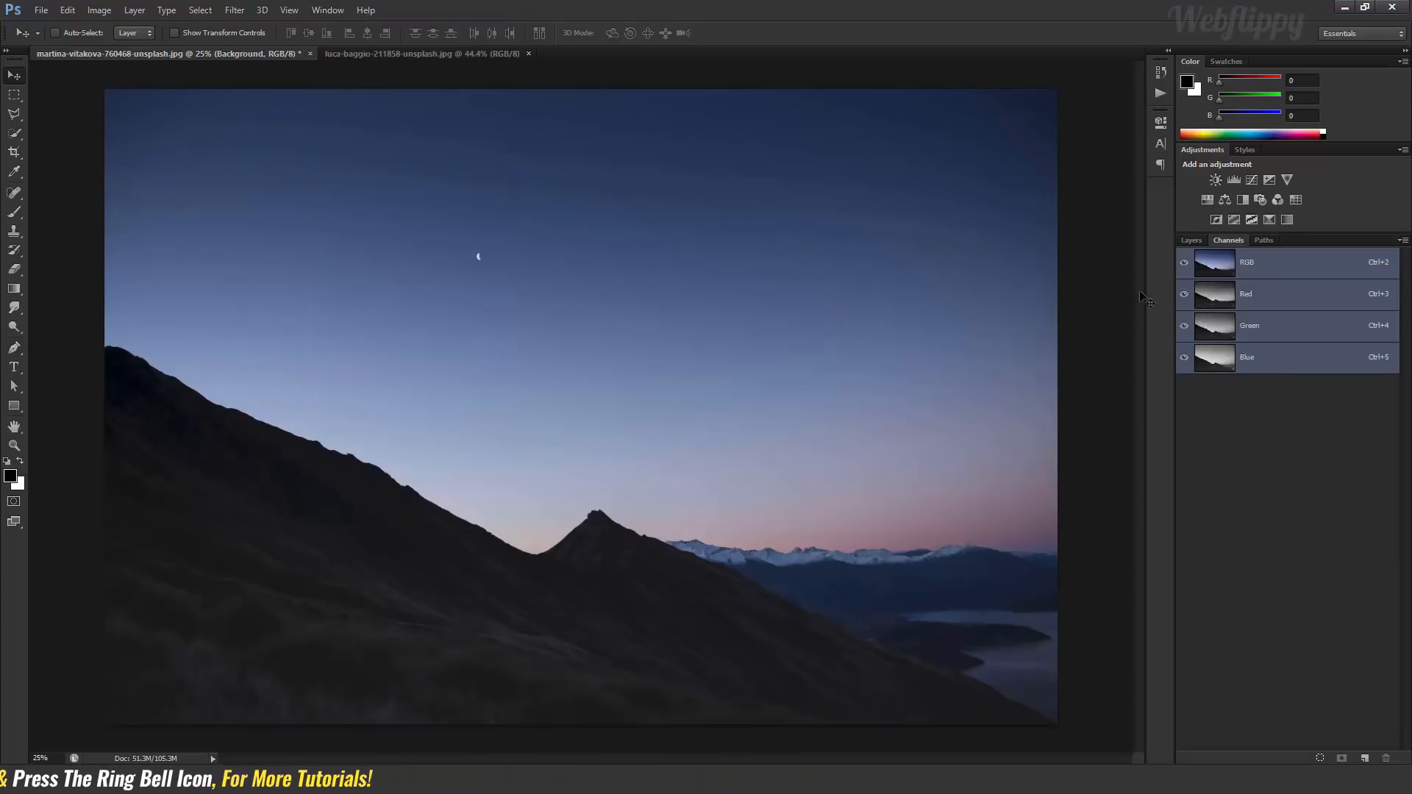
click(1273, 361)
drag(1281, 368, 1365, 757)
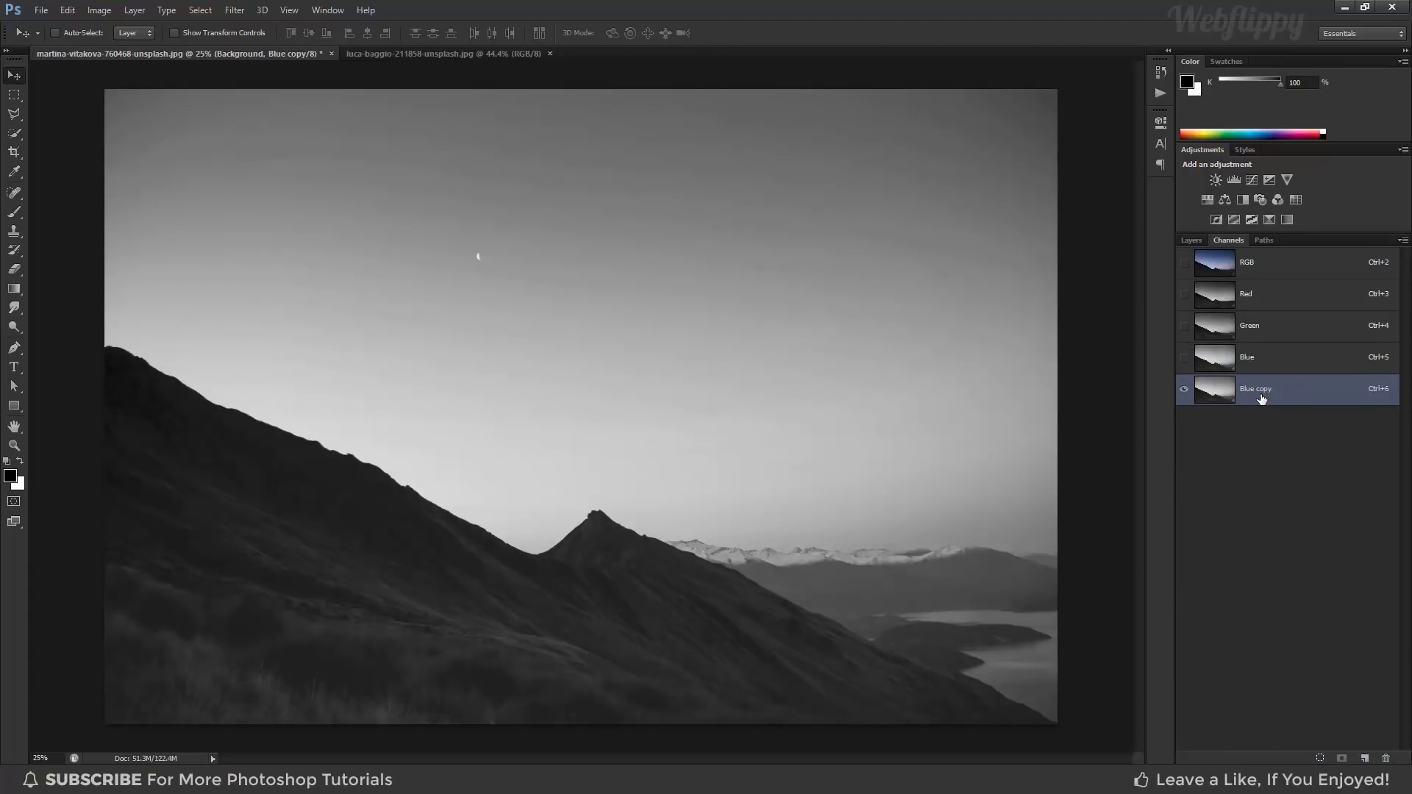
Increase the Blue copy channel's contrast with Levels, using input values 45, 0.84 and 218
click(100, 12)
mouse_move(151, 50)
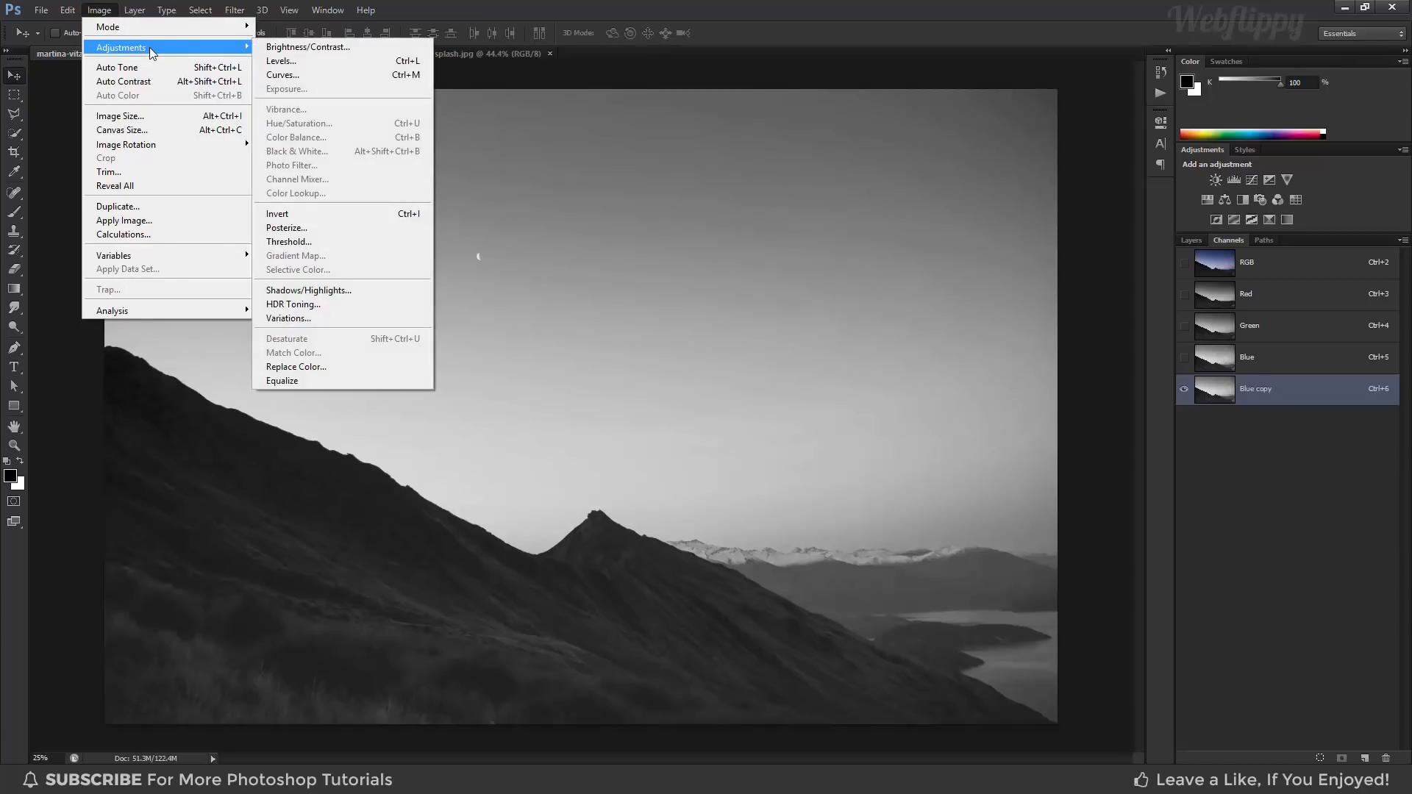
click(329, 60)
drag(814, 203, 780, 185)
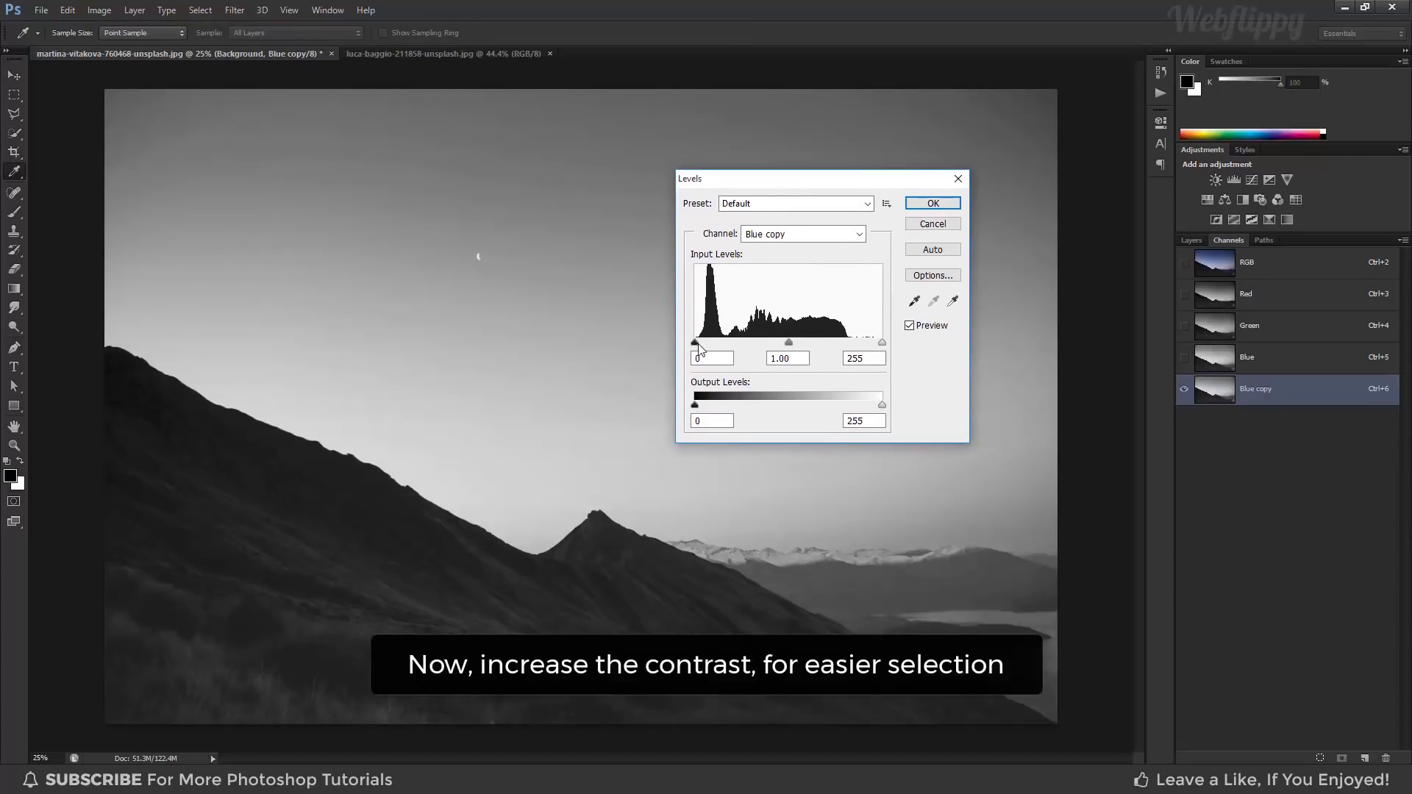
mouse_move(696, 345)
mouse_down()
mouse_move(728, 346)
mouse_move(708, 346)
mouse_up()
mouse_move(882, 343)
mouse_down()
mouse_move(719, 344)
mouse_move(857, 346)
mouse_up()
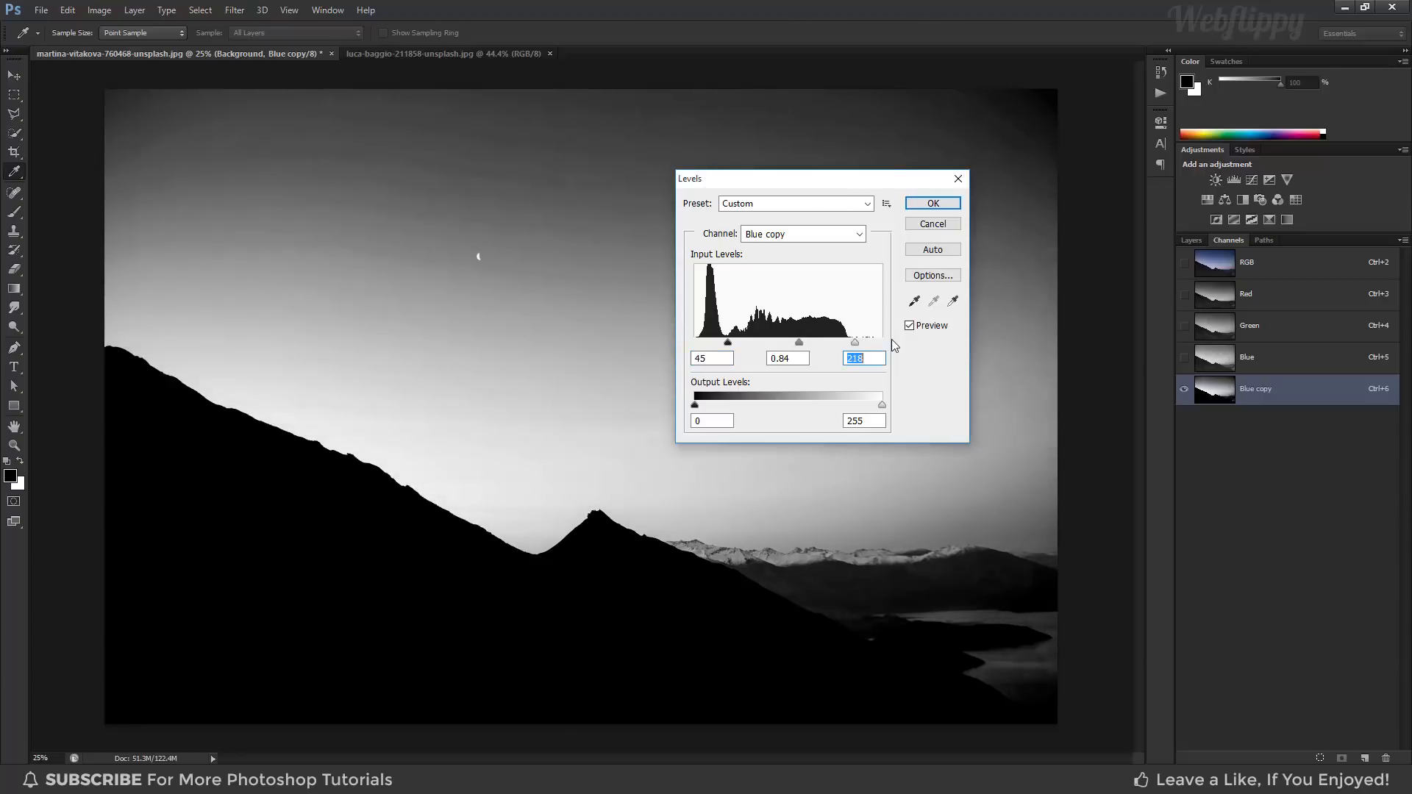
click(935, 206)
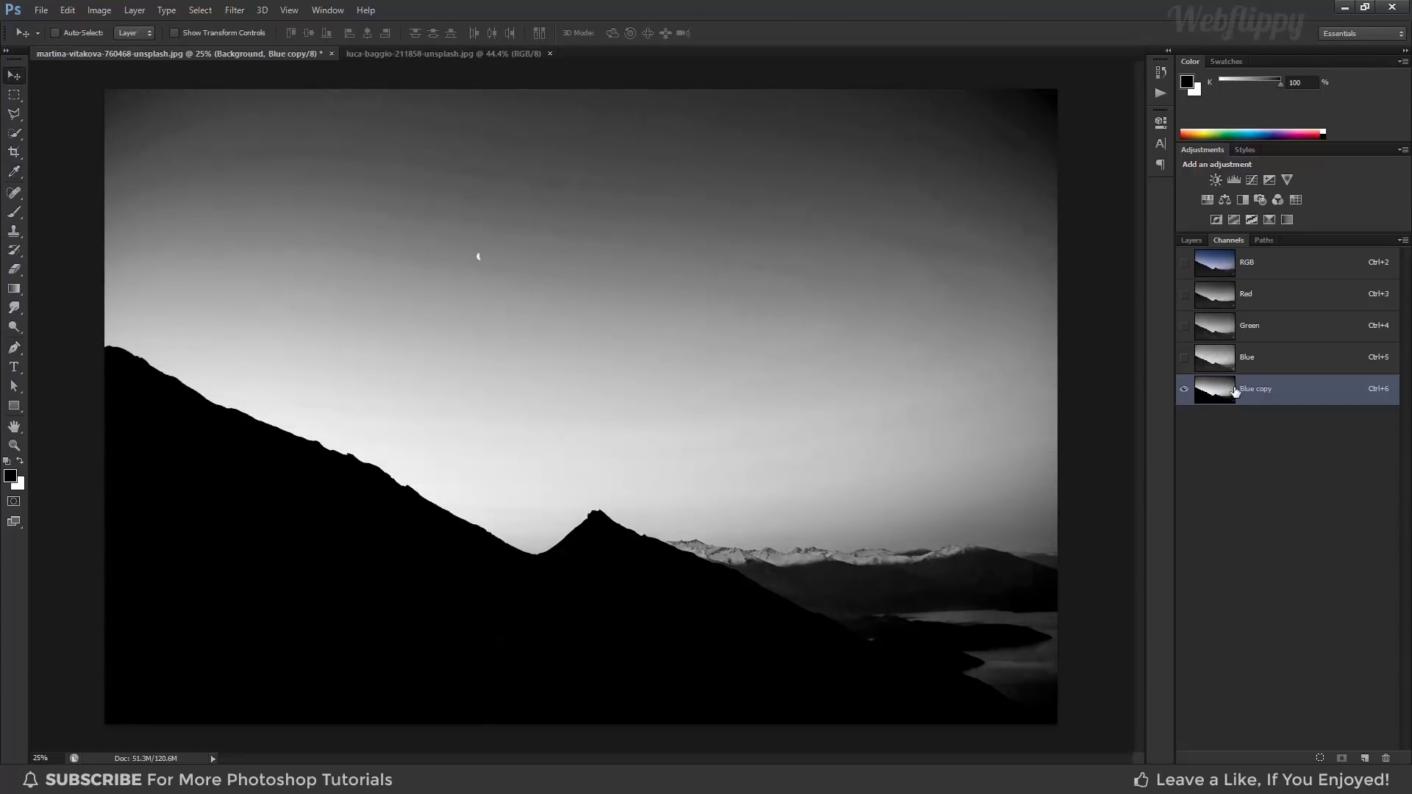
Load the Blue copy channel as a selection and use it to mask Layer 1, with the RGB composite and Layer 1 shown
click(1320, 757)
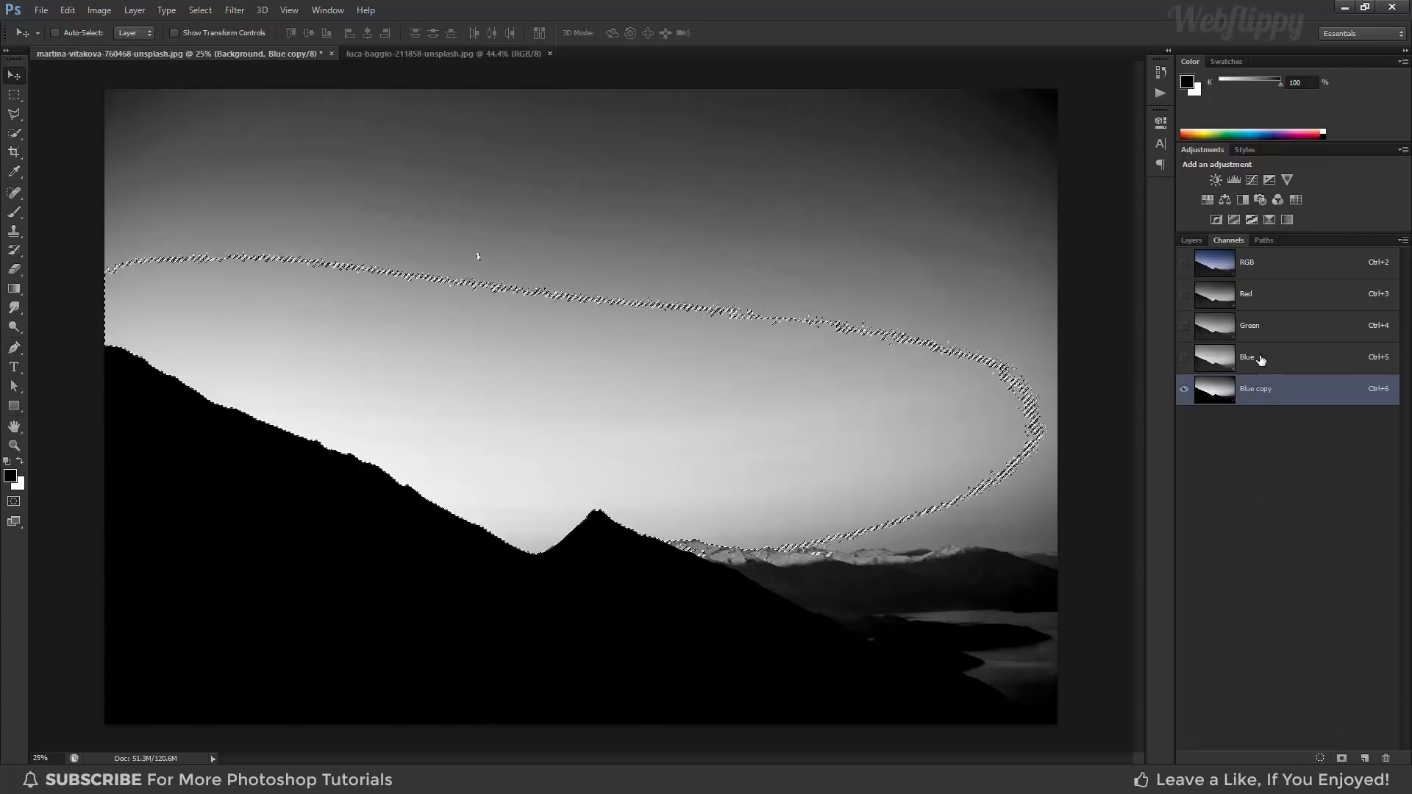
click(1220, 261)
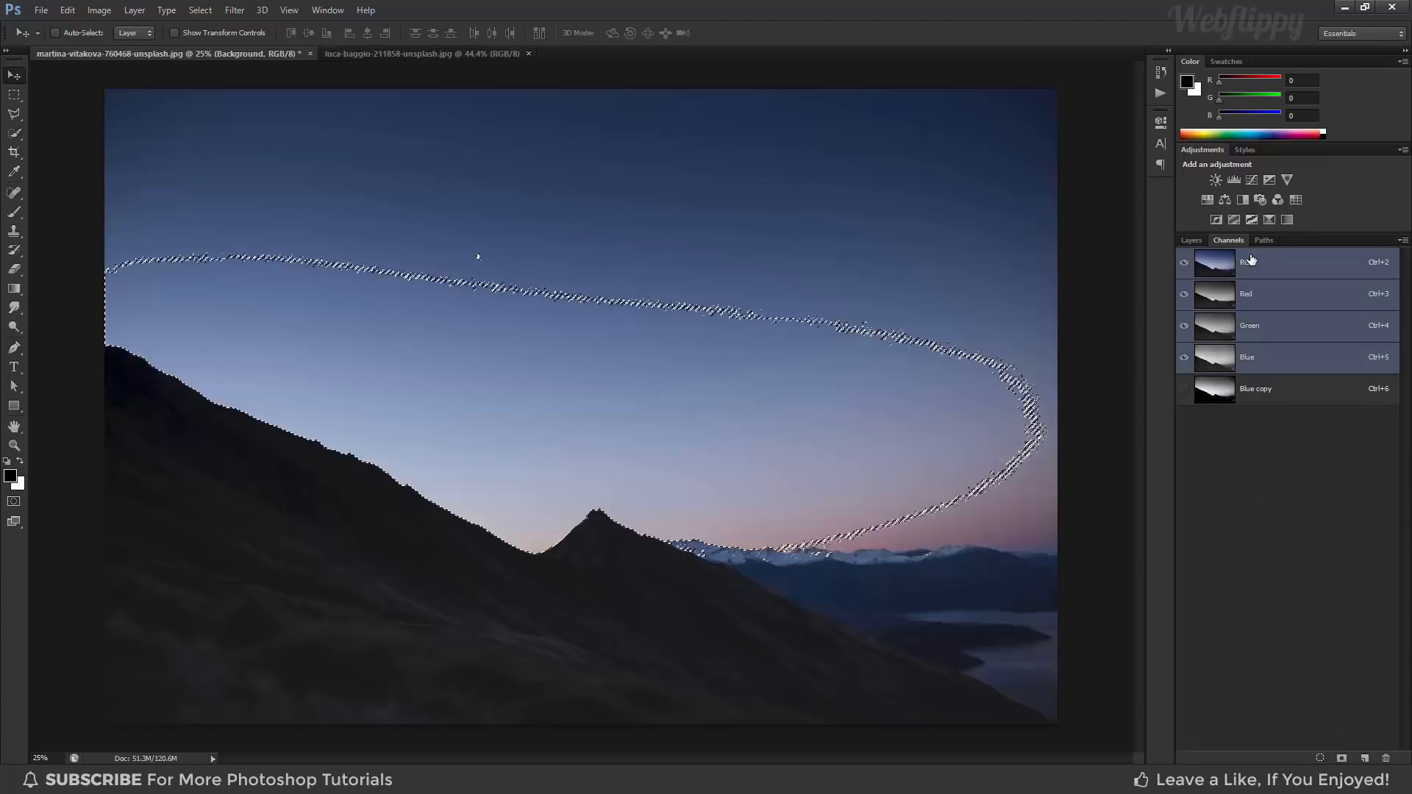
click(1190, 240)
click(1265, 326)
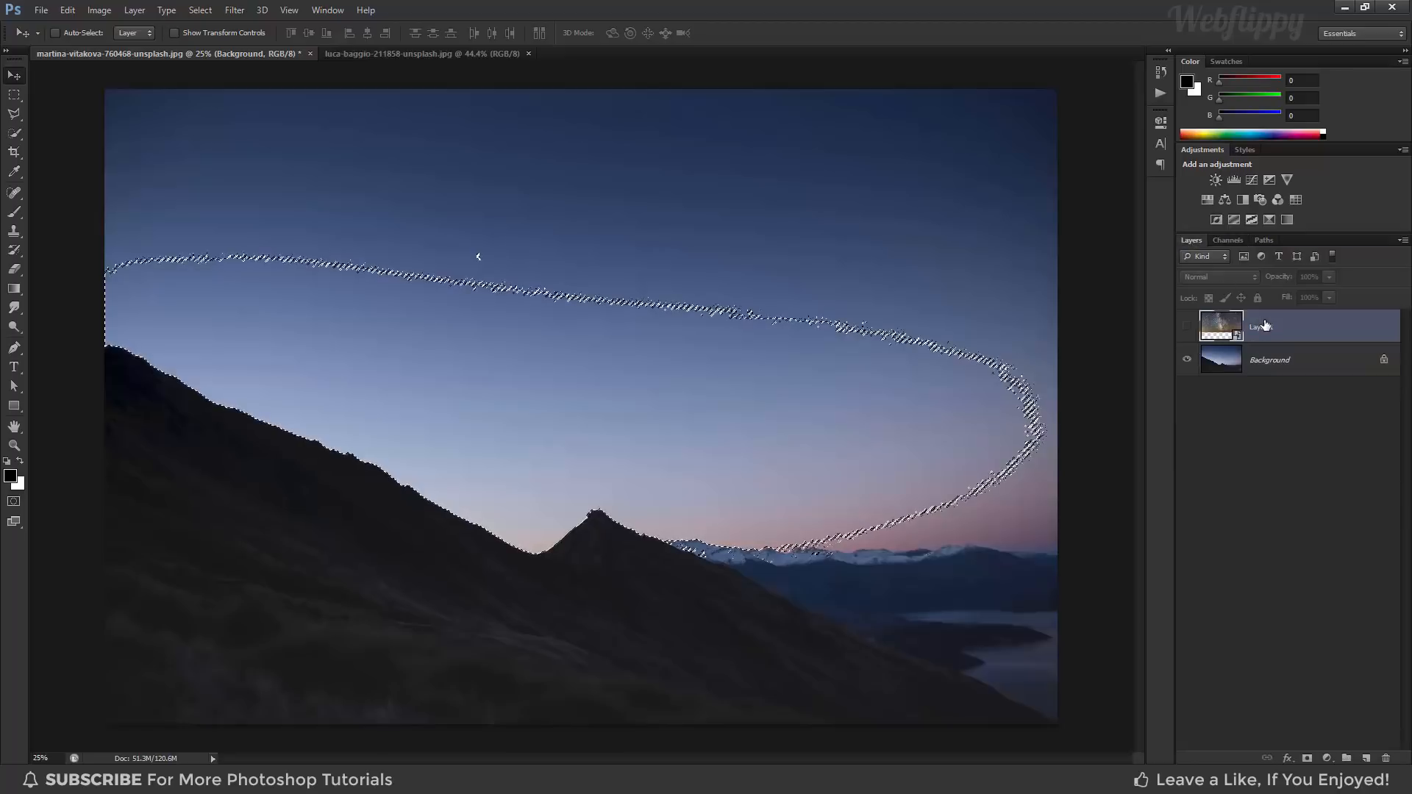
click(1186, 327)
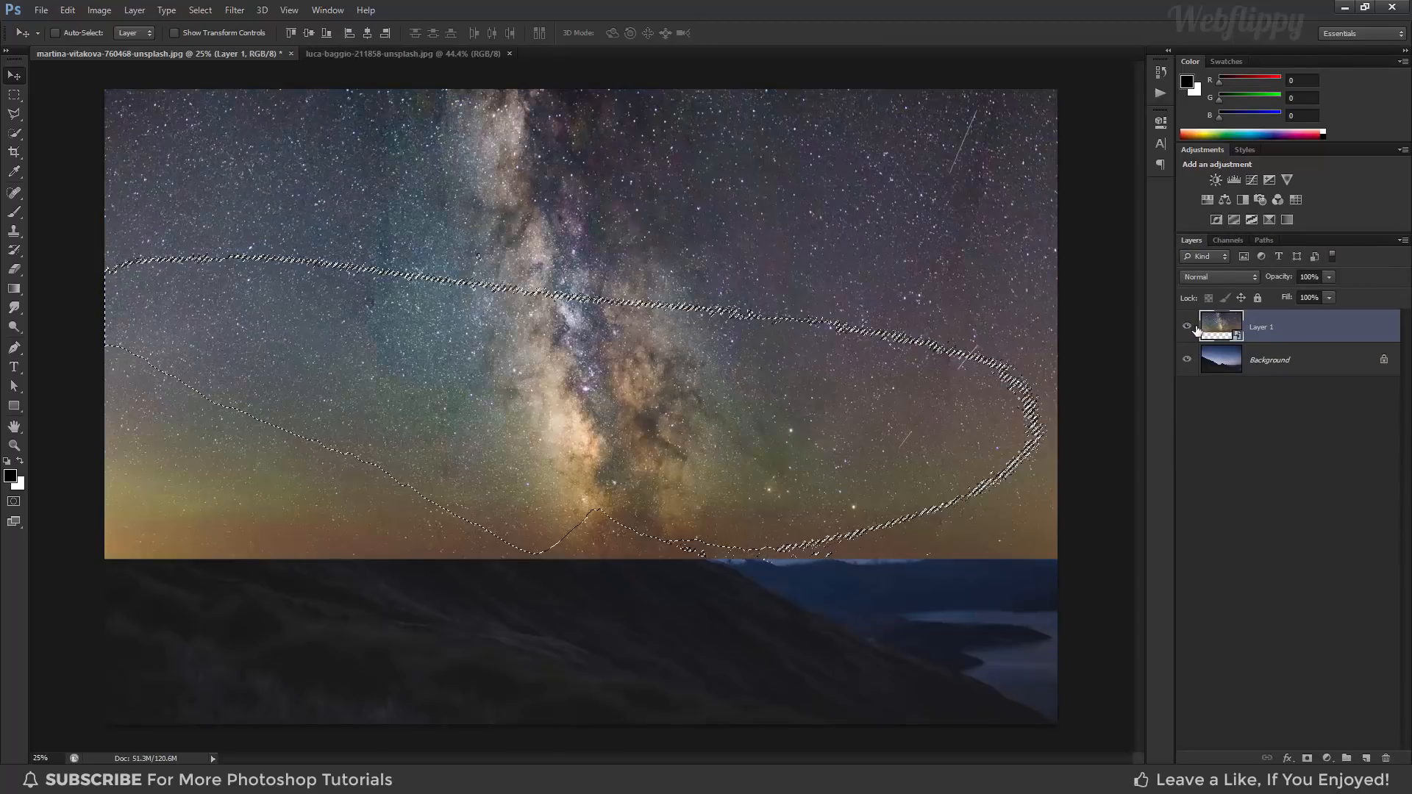
click(1308, 758)
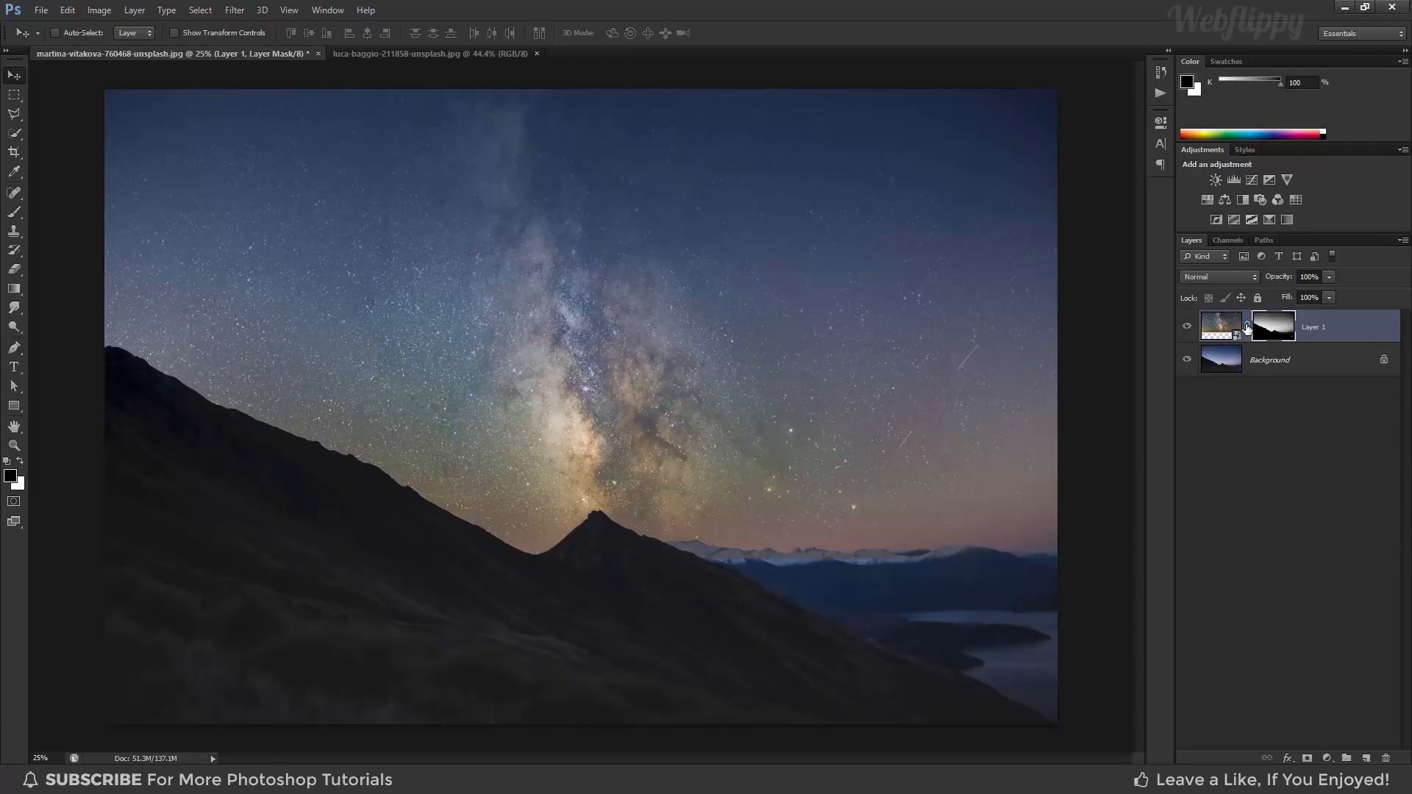
Set Layer 1's blend mode to Overlay and move its image slightly right and up, to X 2636.50 and Y 1263.00 px
click(1213, 327)
click(1207, 279)
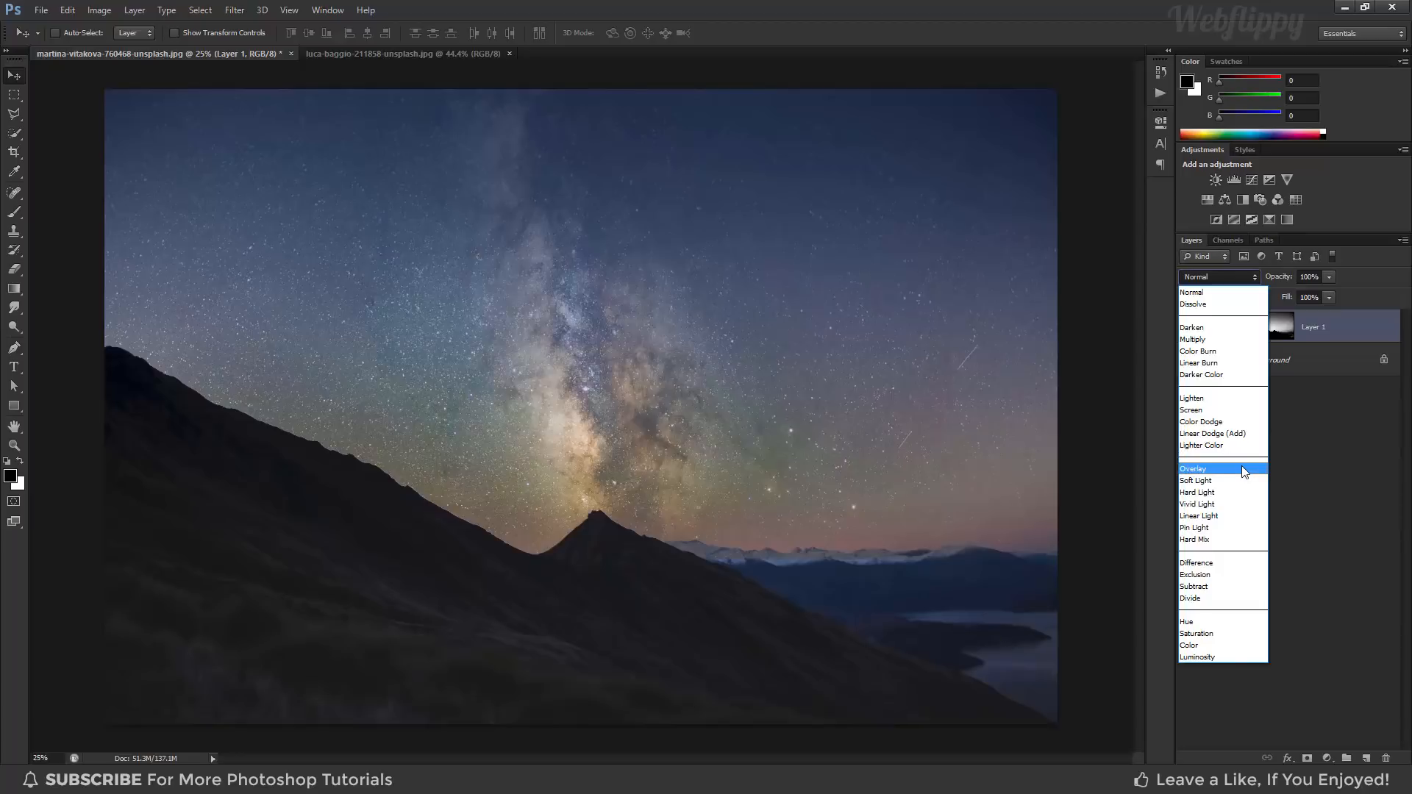
click(1242, 470)
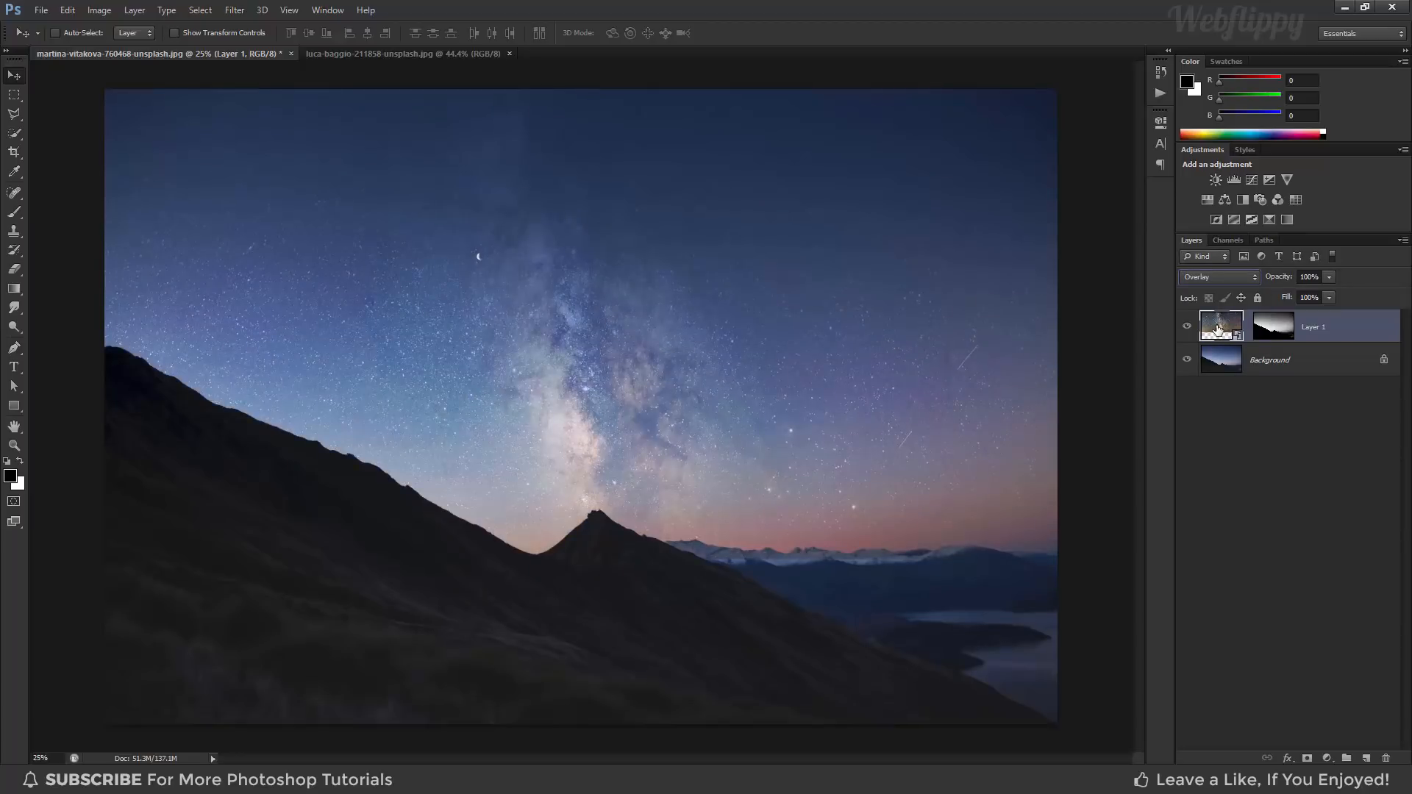
key(ctrl+t)
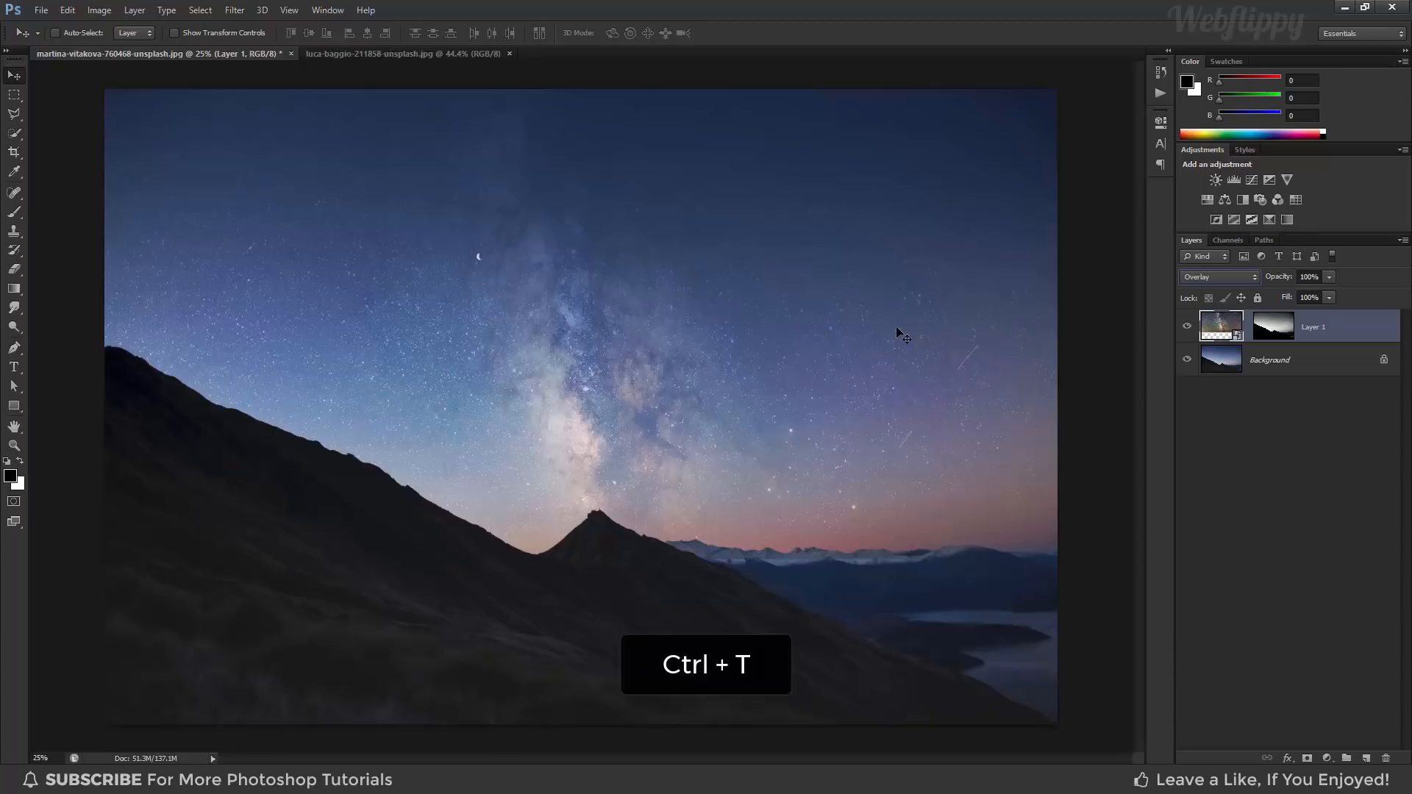
mouse_move(922, 409)
mouse_down()
mouse_move(907, 409)
mouse_move(960, 409)
mouse_move(933, 408)
mouse_move(947, 408)
mouse_up()
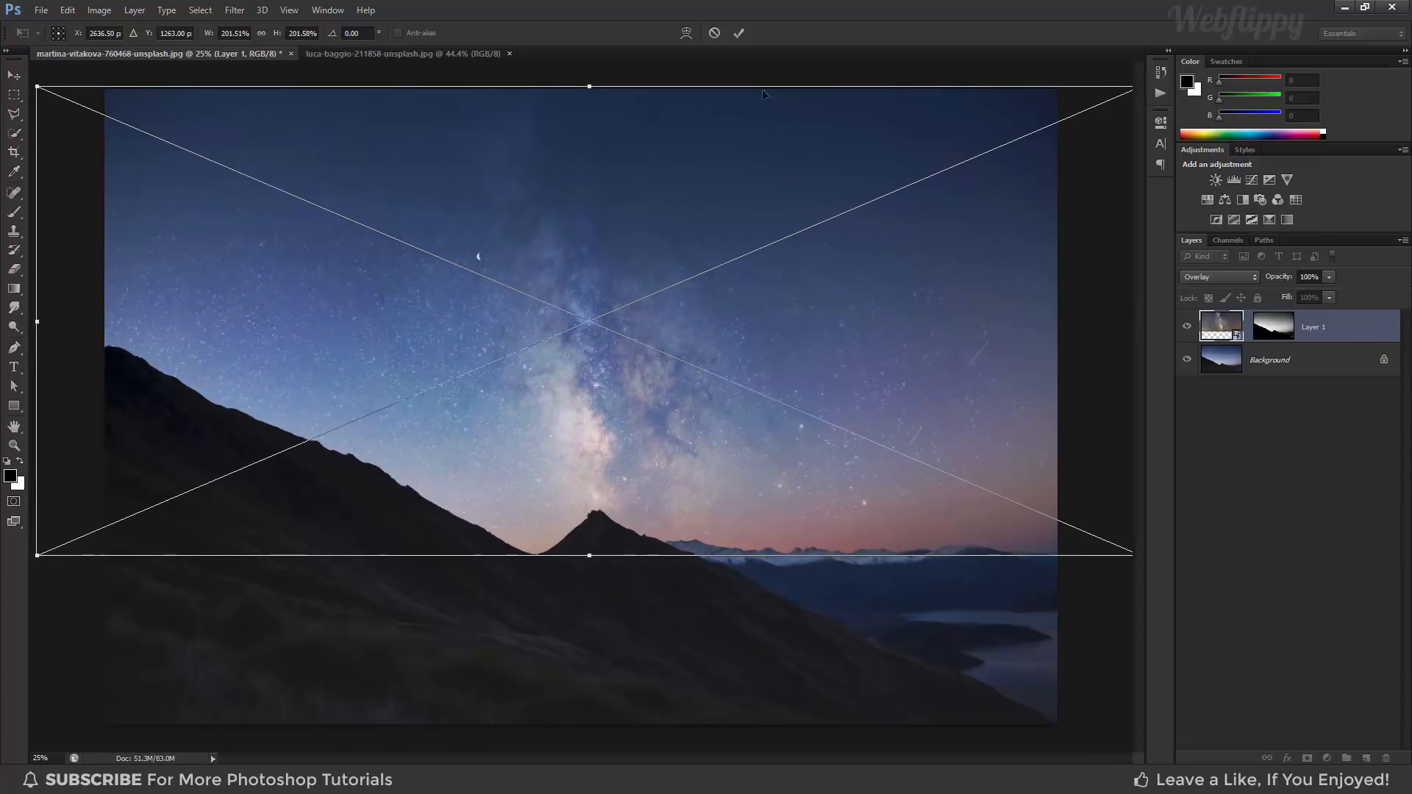
click(737, 36)
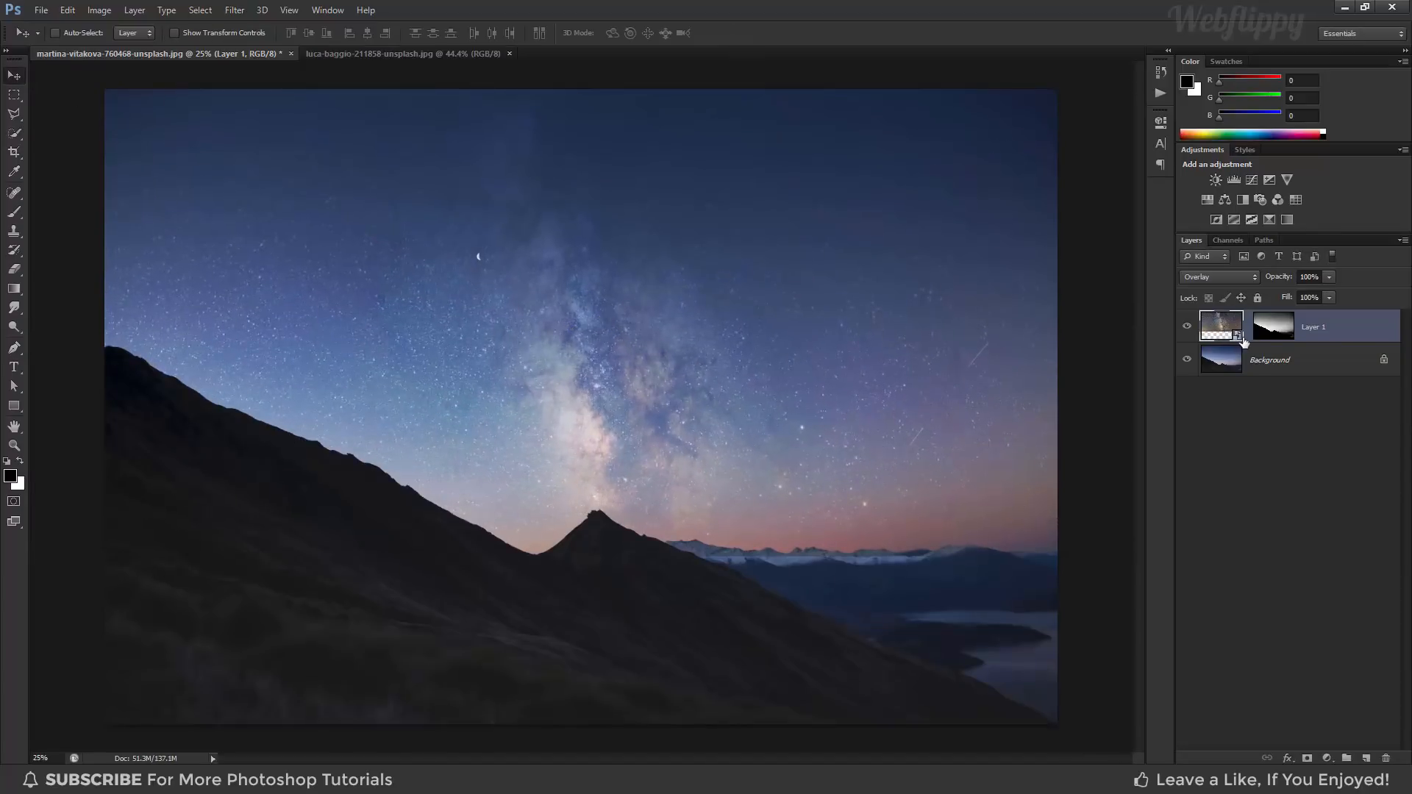
Paint white across the sky on Layer 1's mask with a soft 1000 px brush at 0% hardness to reveal the stars
click(1272, 328)
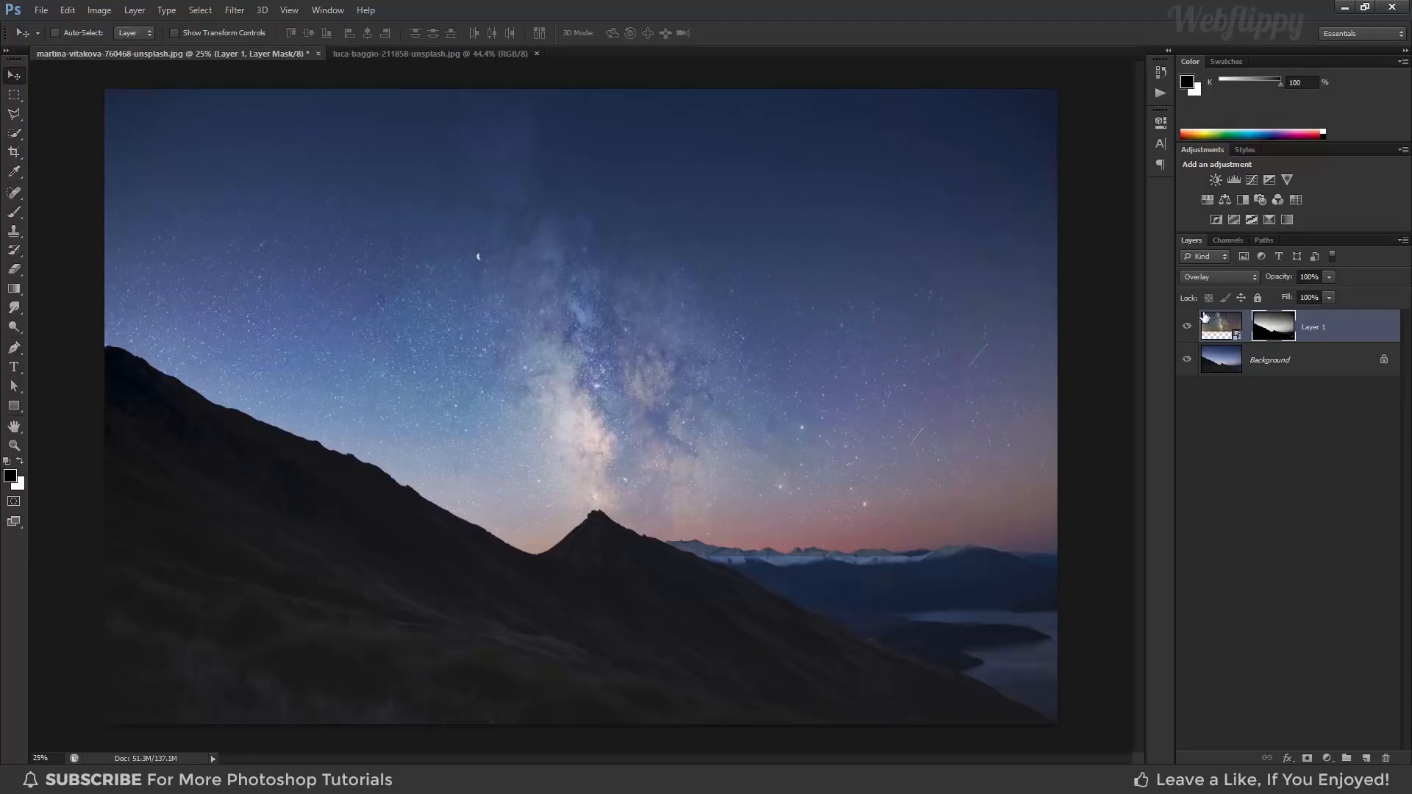
click(15, 210)
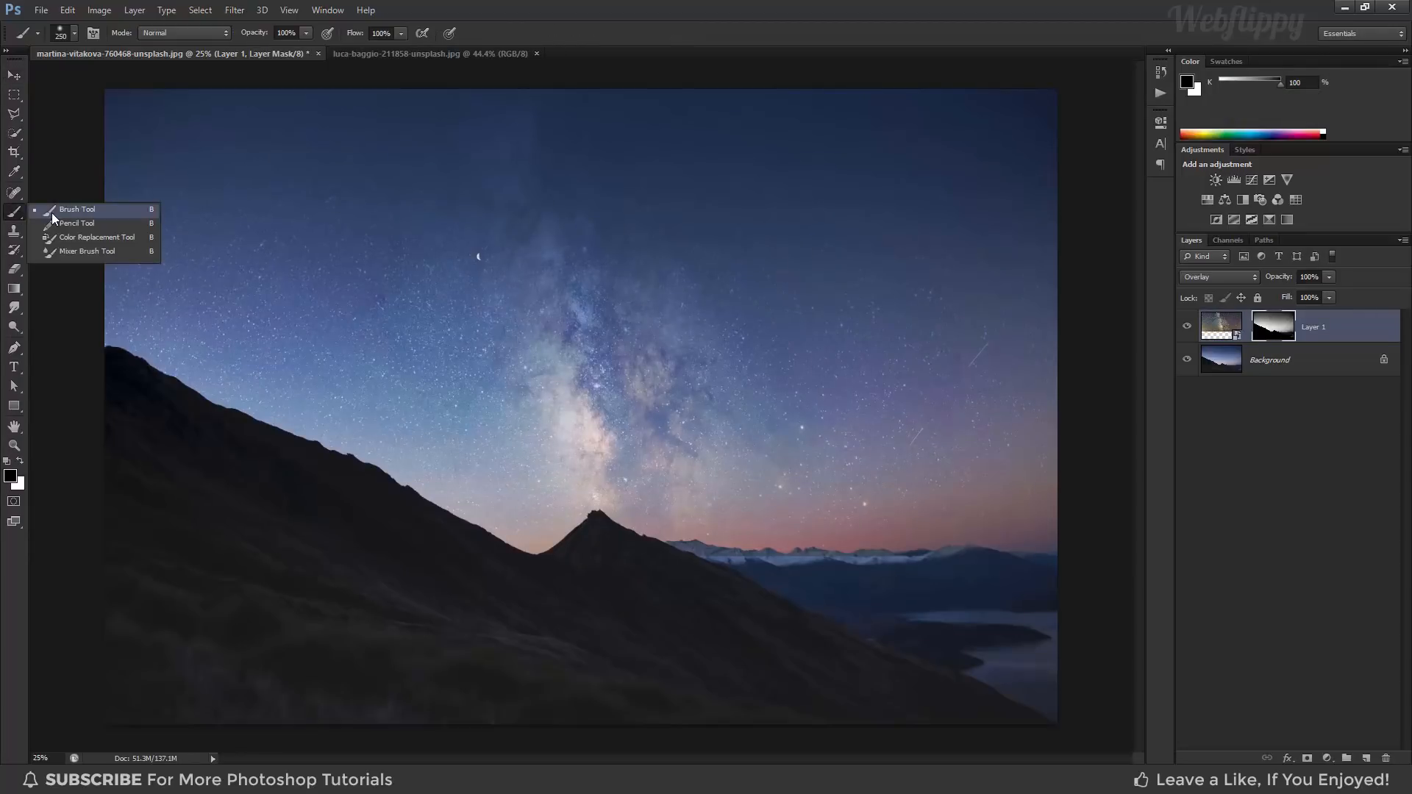
click(52, 214)
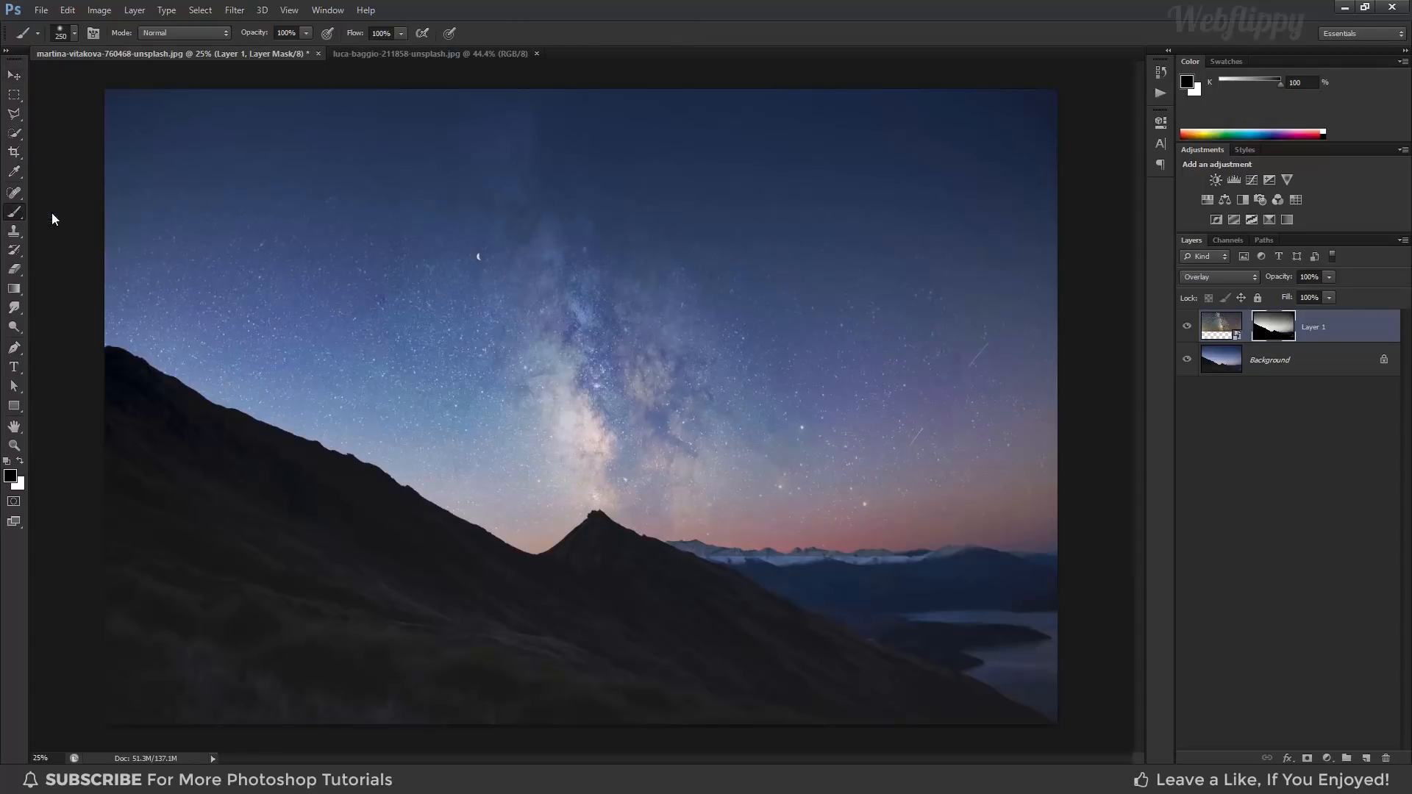
click(21, 464)
click(64, 36)
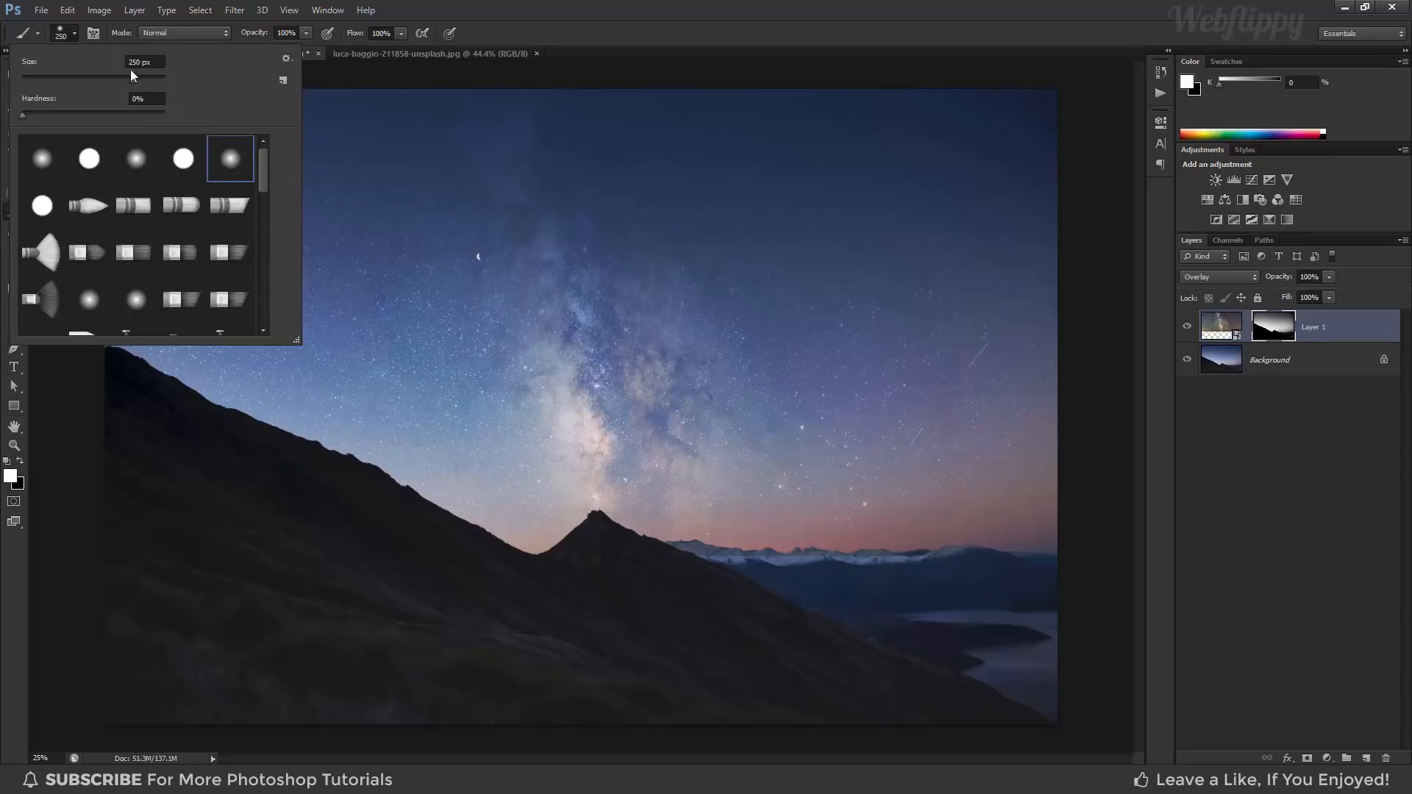
click(77, 33)
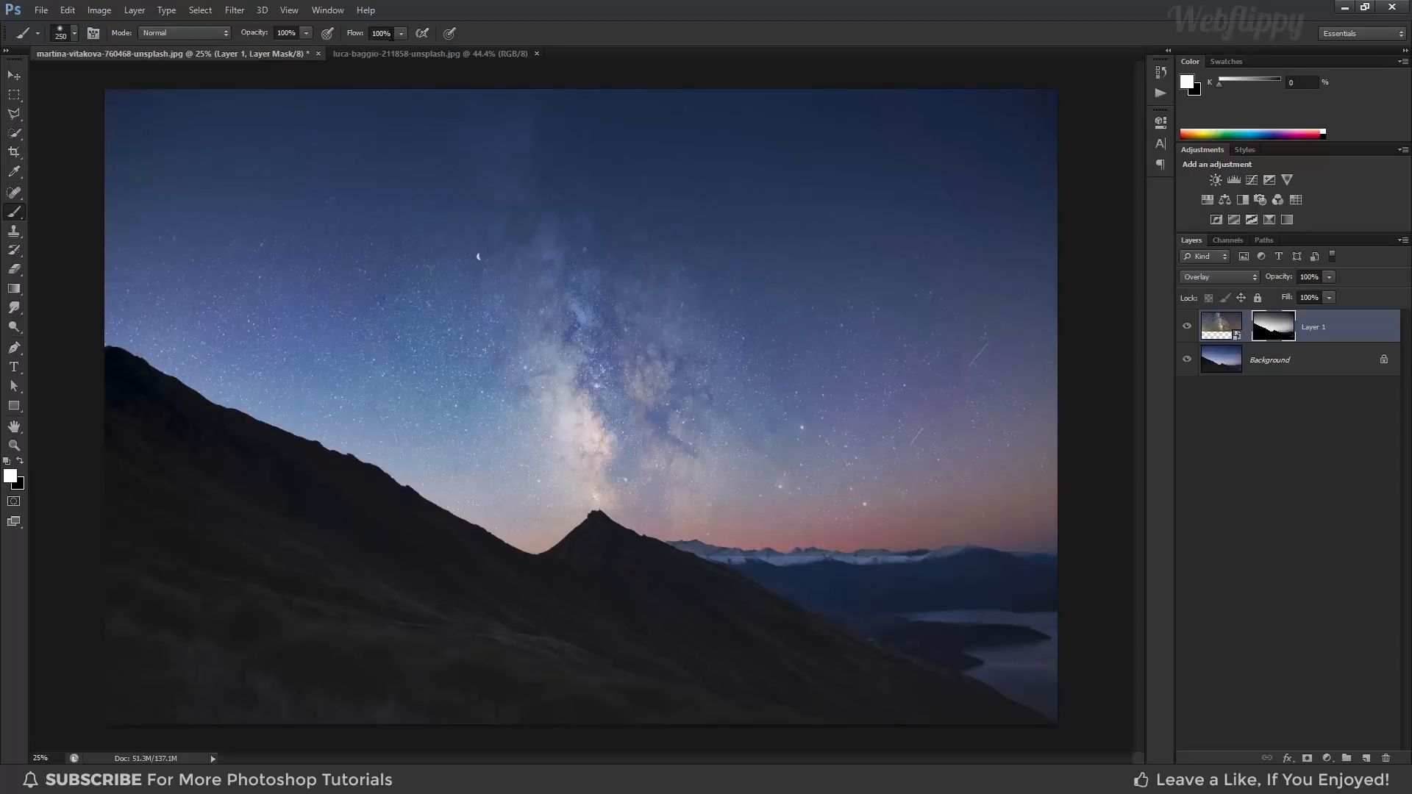
key(bracketright)
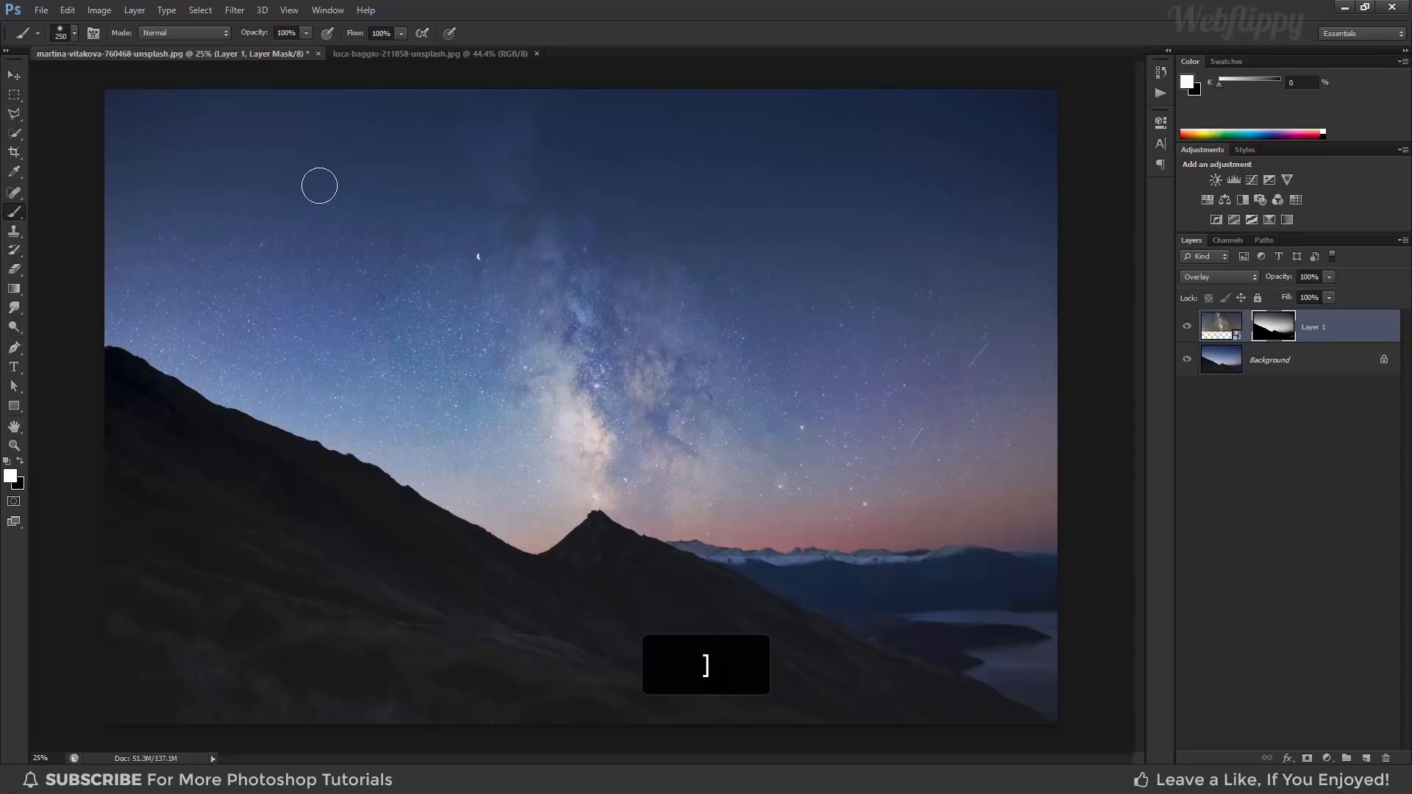
key(bracketright)
key(bracketright)
key(bracketright)
key(bracketright)
key(bracketright)
key(bracketright)
key(bracketright)
key(bracketright)
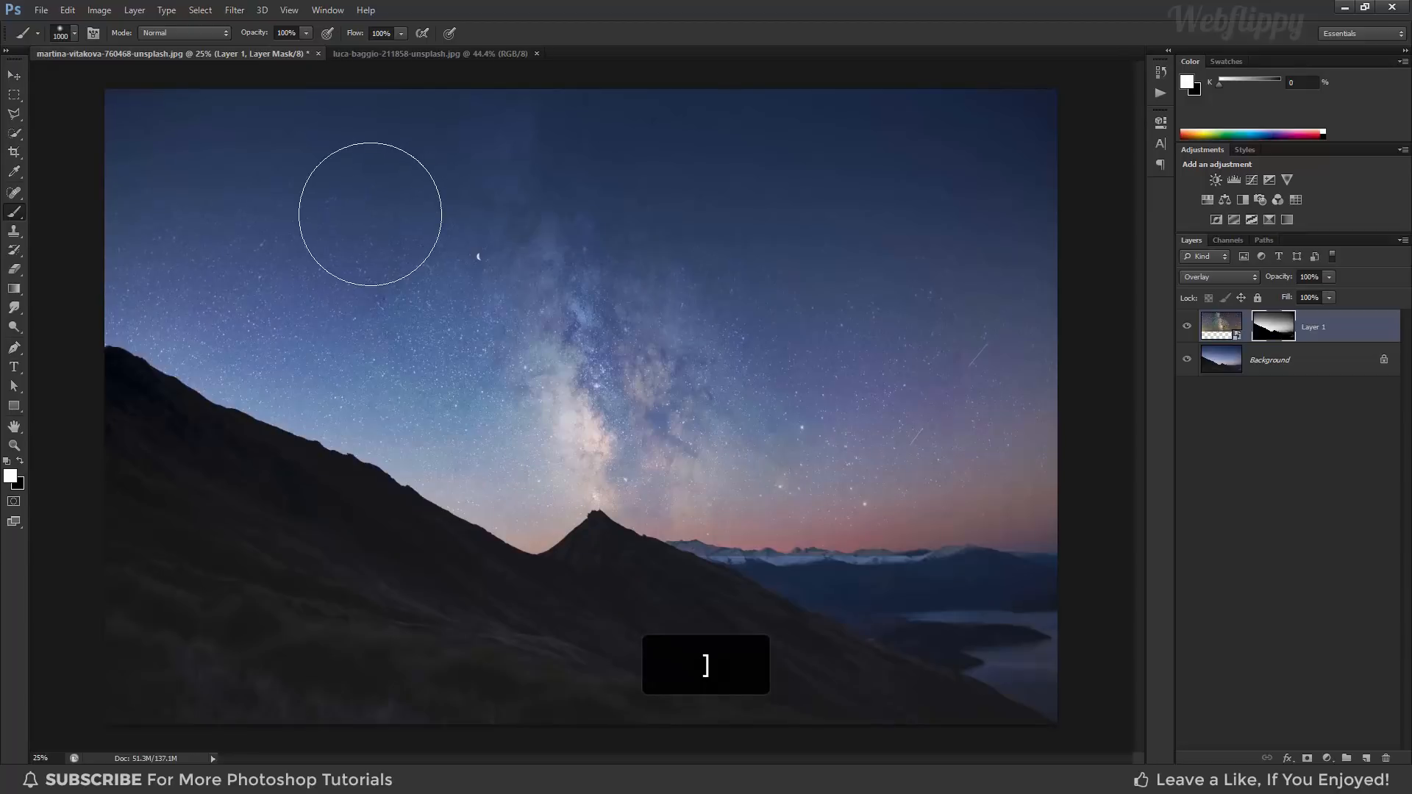
mouse_move(195, 167)
mouse_down()
mouse_move(174, 144)
mouse_move(985, 158)
mouse_up()
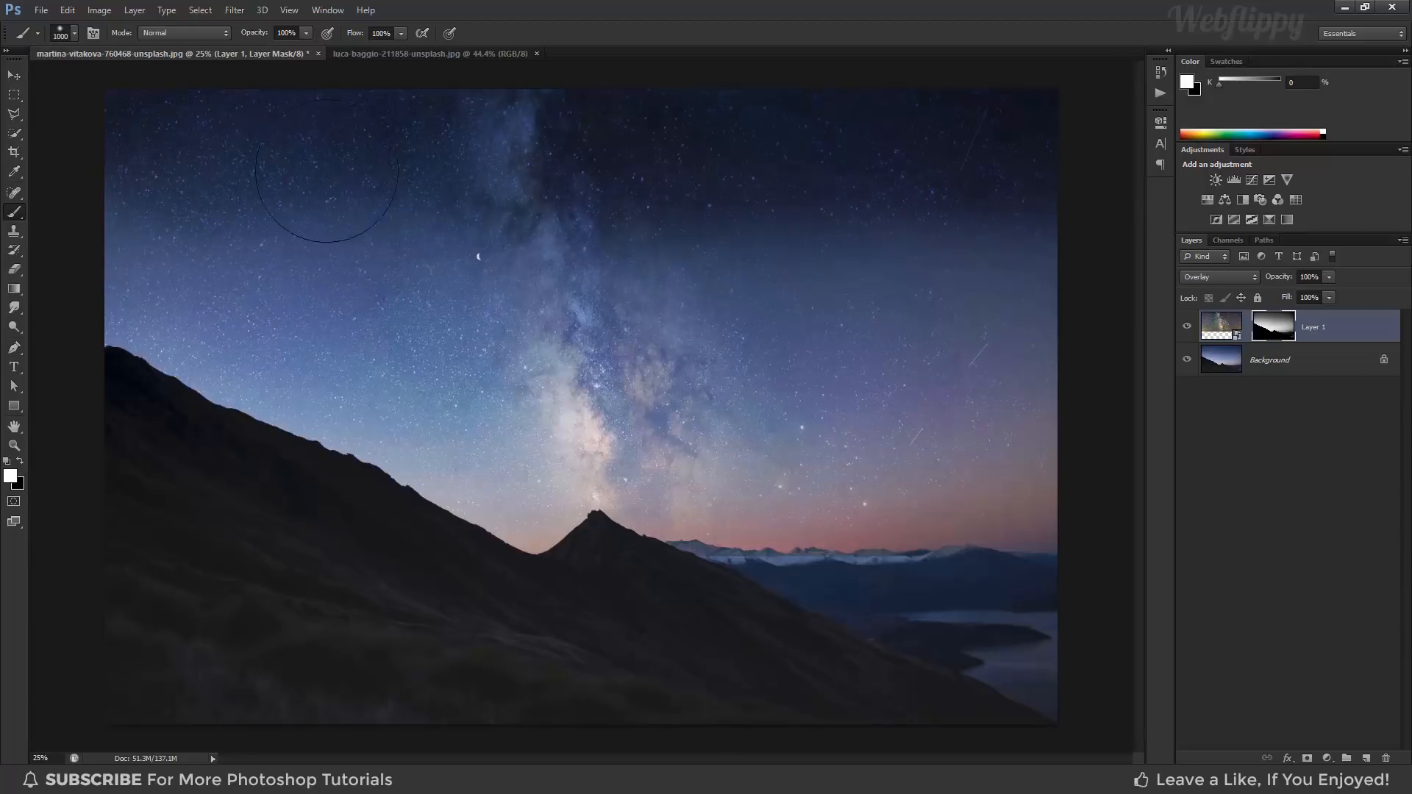
mouse_move(157, 205)
mouse_down()
mouse_move(203, 281)
mouse_move(414, 391)
mouse_move(735, 252)
mouse_move(1049, 235)
mouse_move(1002, 330)
mouse_move(686, 404)
mouse_move(1080, 452)
mouse_move(987, 456)
mouse_up()
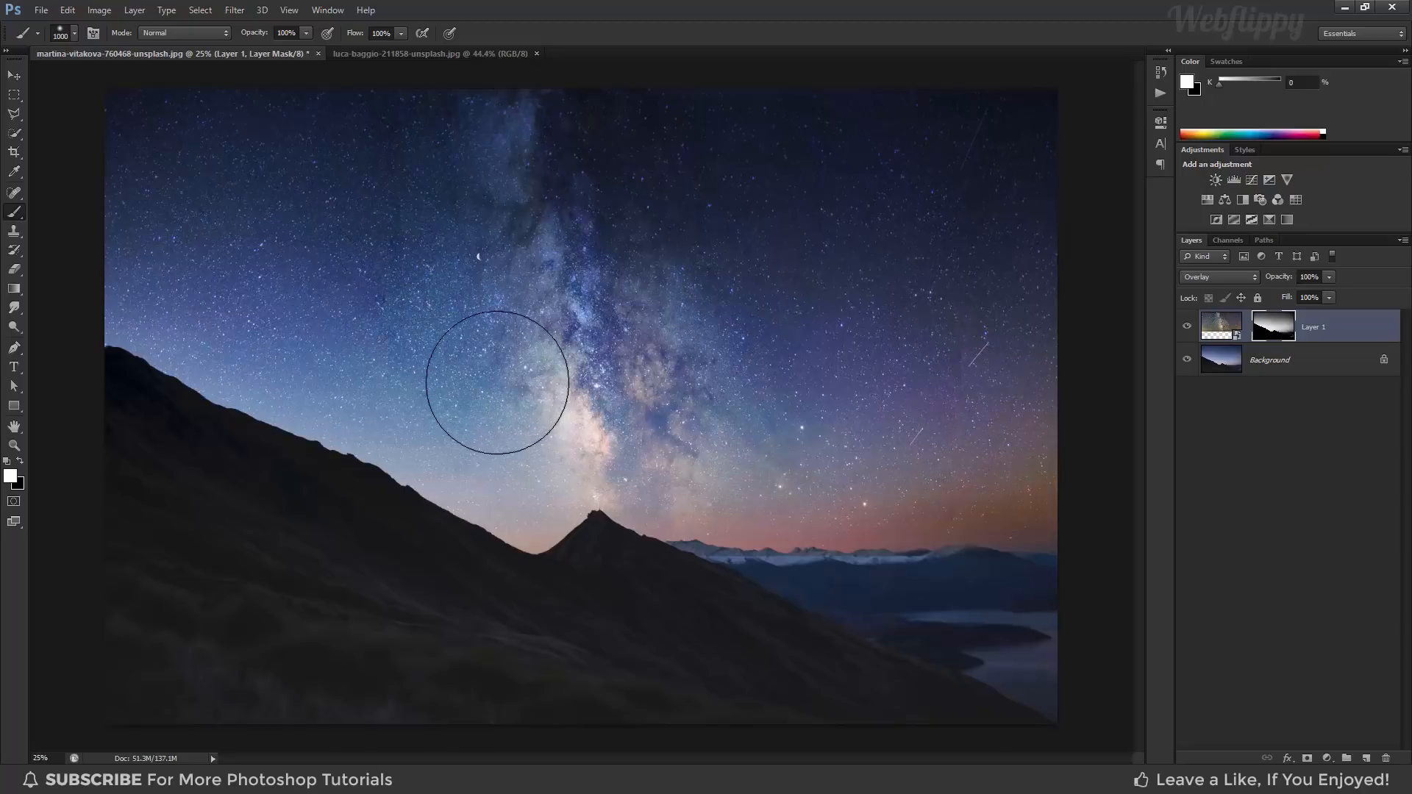
drag(544, 424, 566, 373)
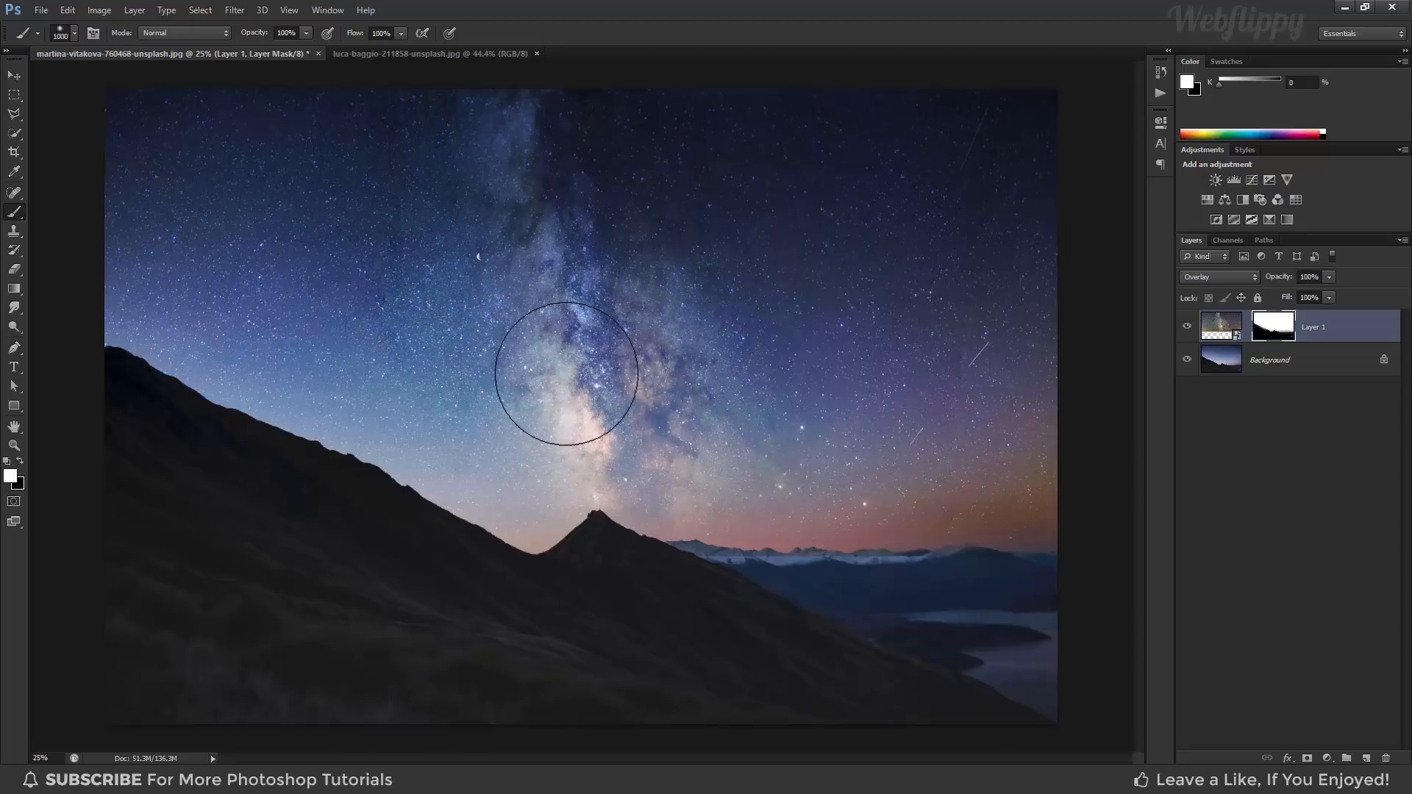
Paint black on Layer 1's mask along the distant snowy mountains with a 200 px brush, and return to the Move tool
click(20, 461)
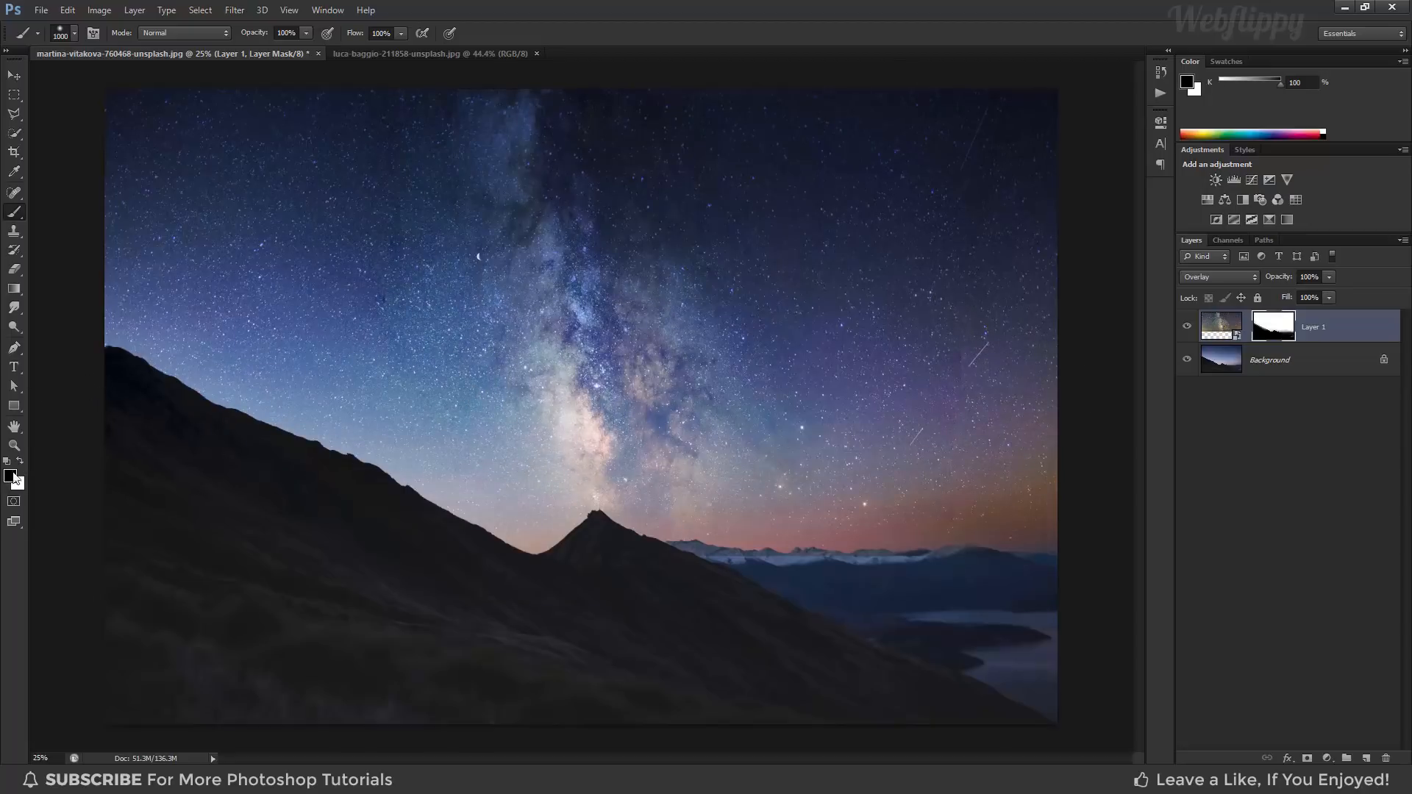
key(bracketleft)
key(bracketleft)
key(bracketleft)
key(bracketleft)
key(bracketleft)
key(bracketleft)
mouse_move(724, 550)
mouse_down()
mouse_move(676, 561)
mouse_move(776, 574)
mouse_move(1053, 573)
mouse_up()
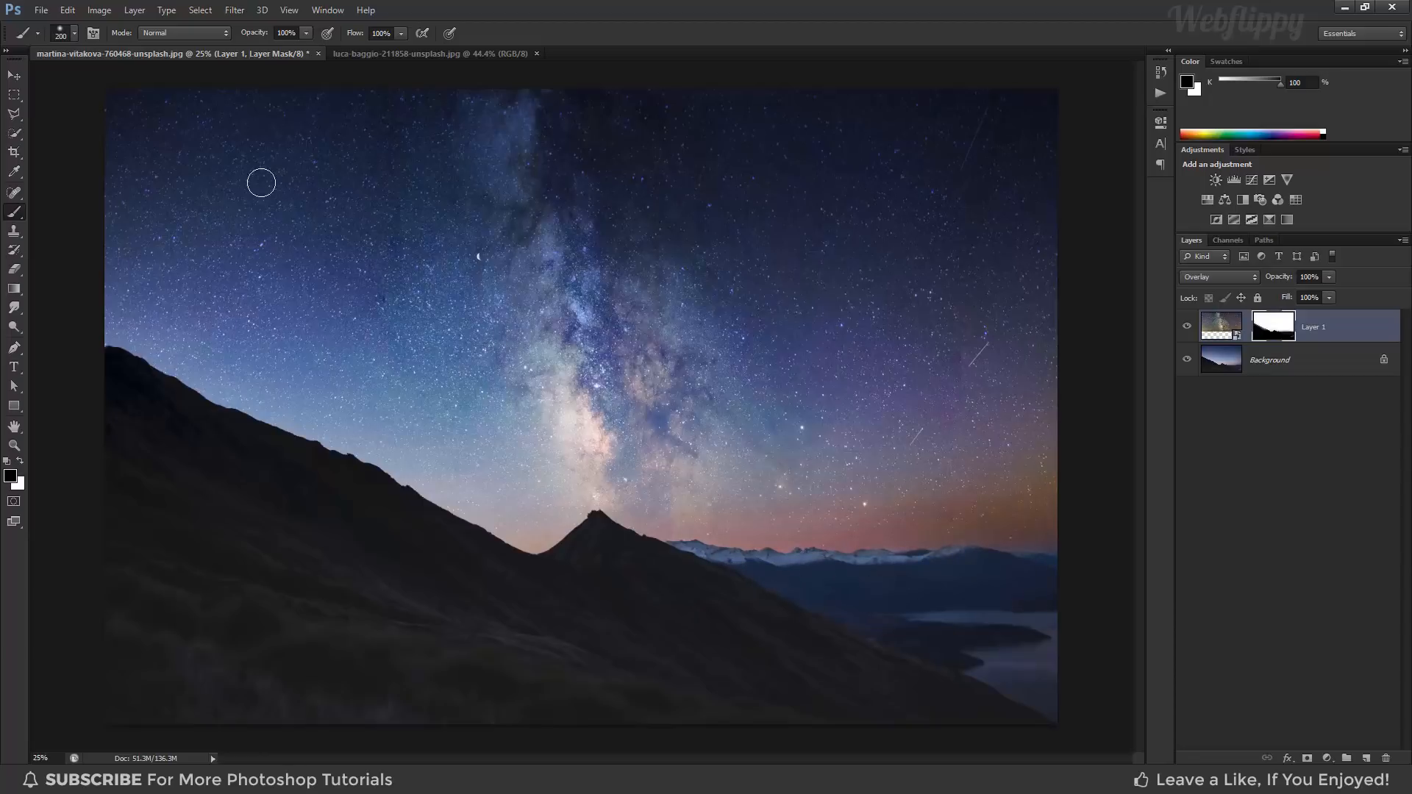
click(14, 75)
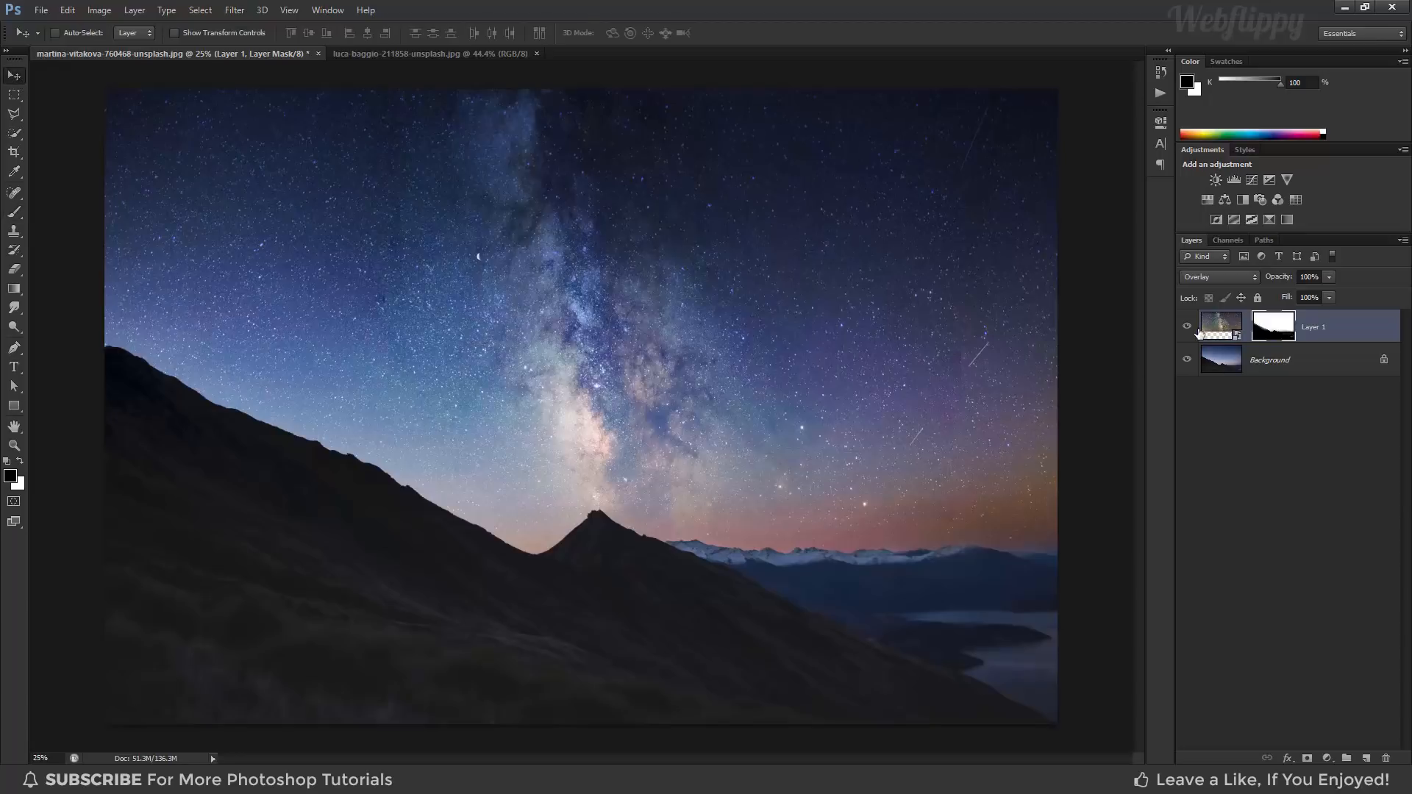
Compare the composite with Layer 1 hidden and shown to check how the stars blend into the sky
click(1188, 328)
click(1187, 328)
click(1187, 328)
click(1187, 328)
Add a Gradient Map adjustment layer above Layer 1 and clip it to Layer 1
click(1220, 326)
click(1326, 758)
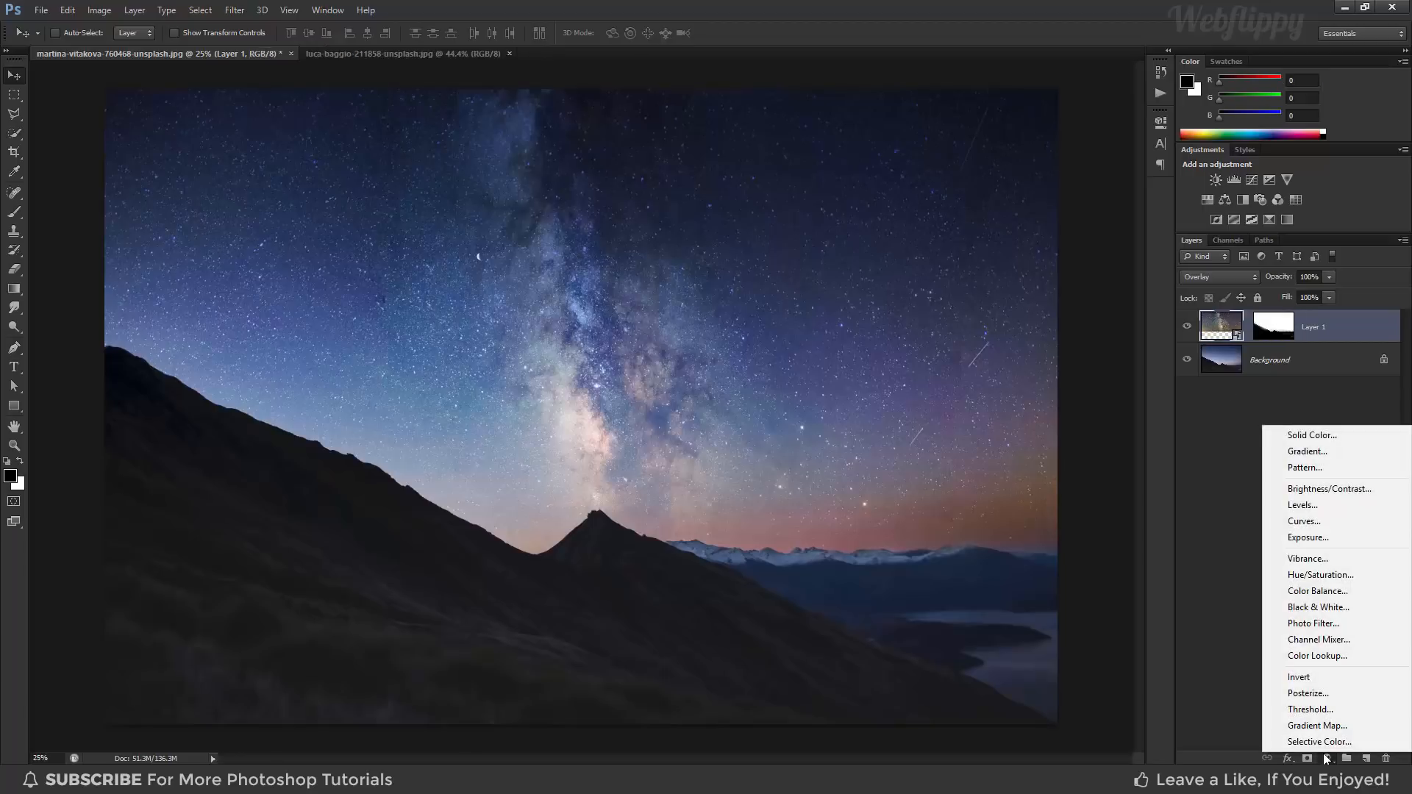
click(1314, 728)
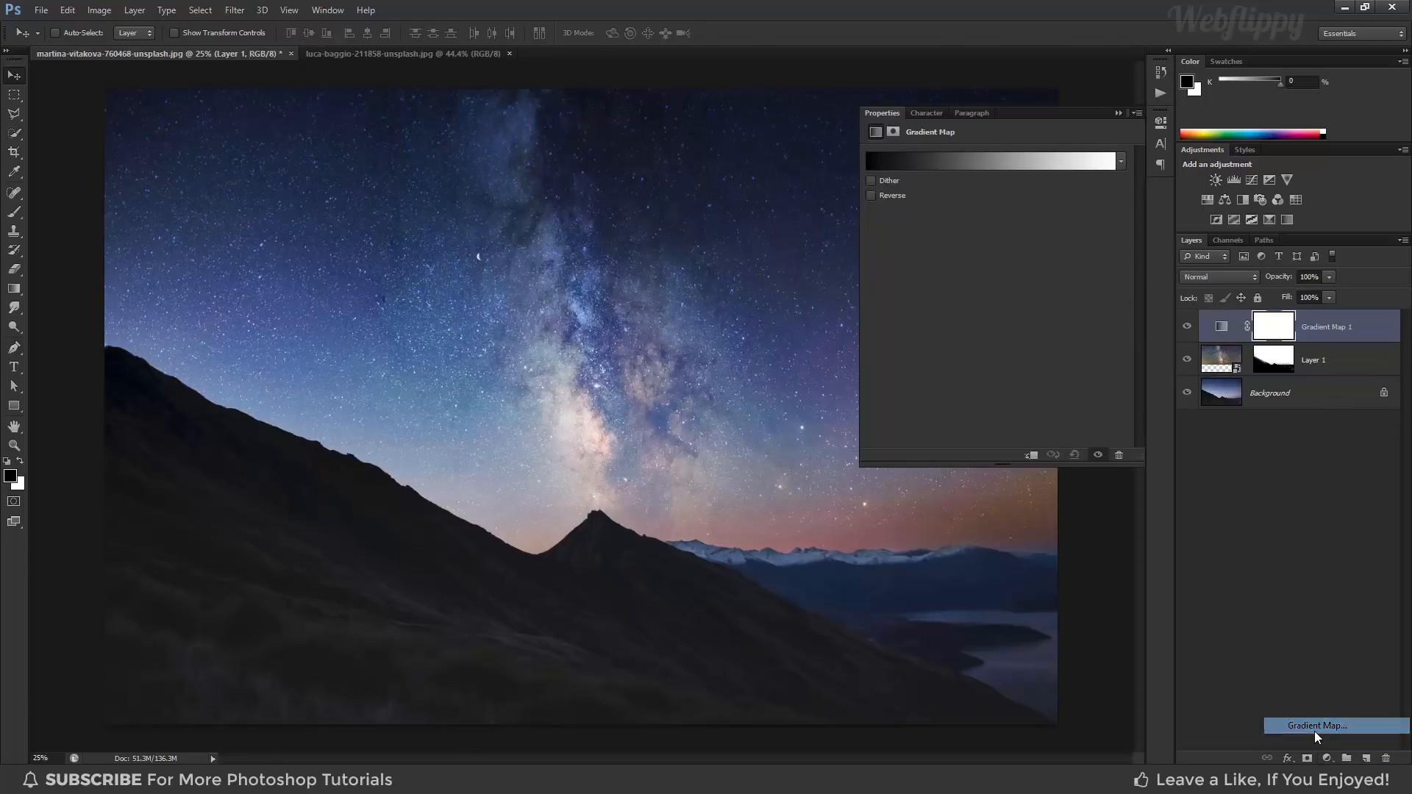
click(1030, 455)
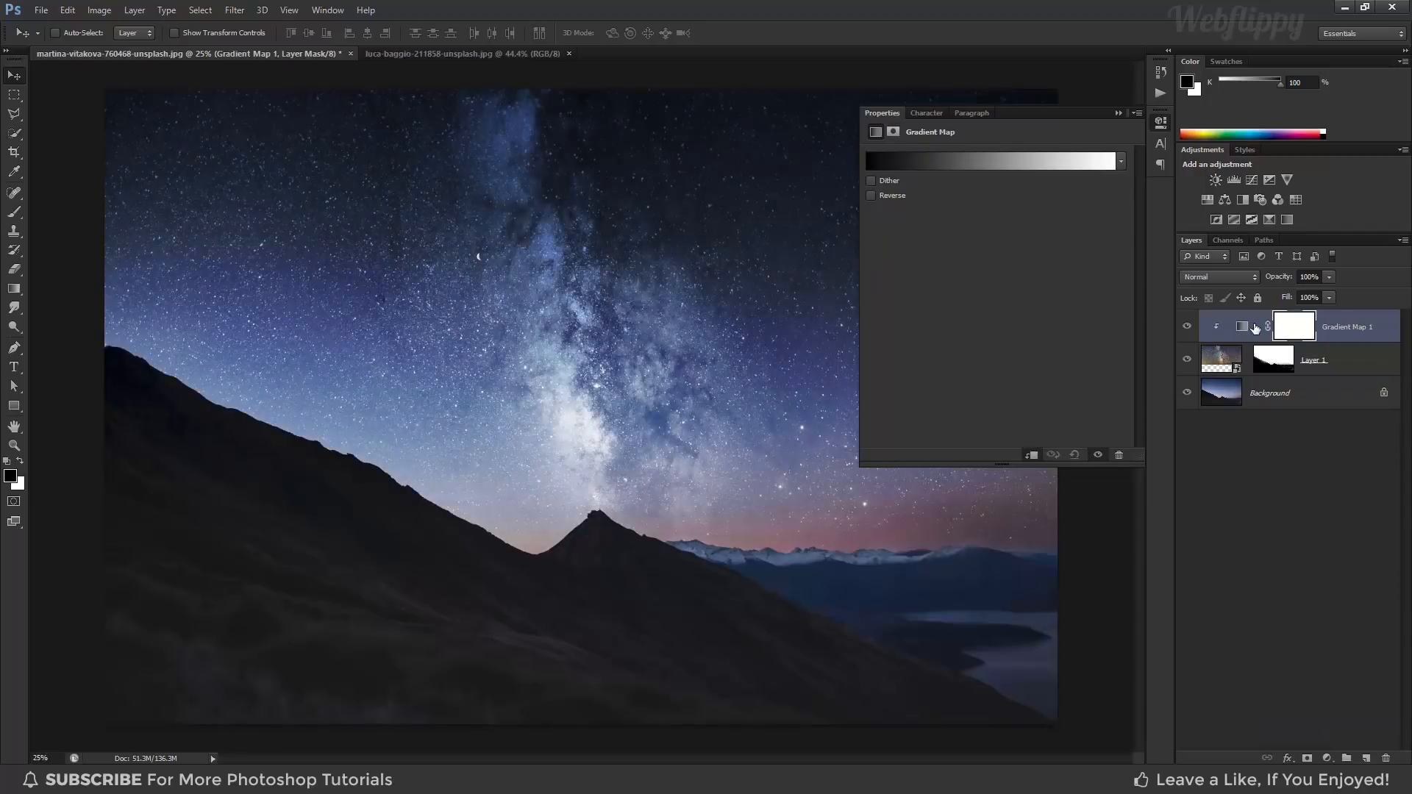
Apply the Black, White gradient preset to the Gradient Map adjustment and close its properties
click(1069, 162)
click(754, 230)
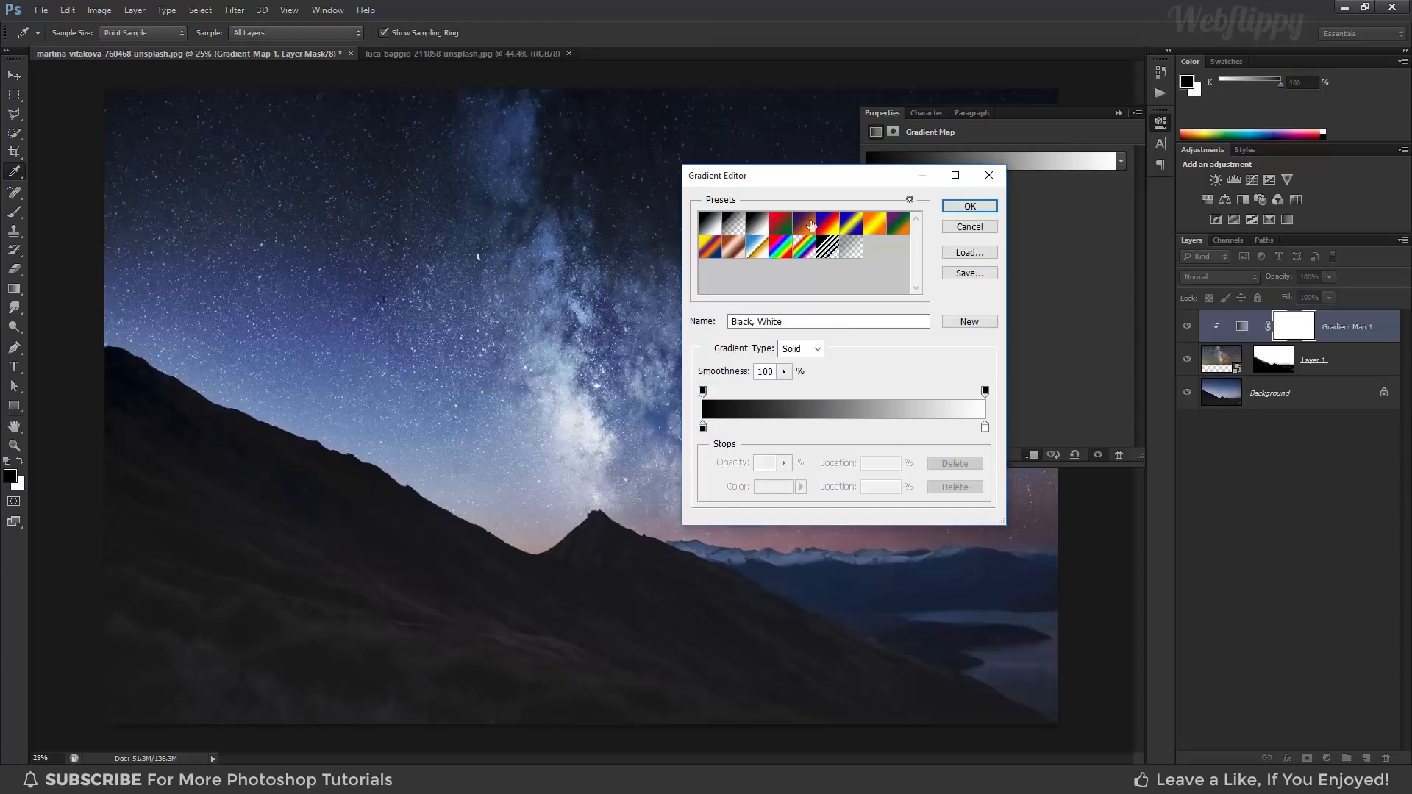
click(968, 208)
click(1117, 113)
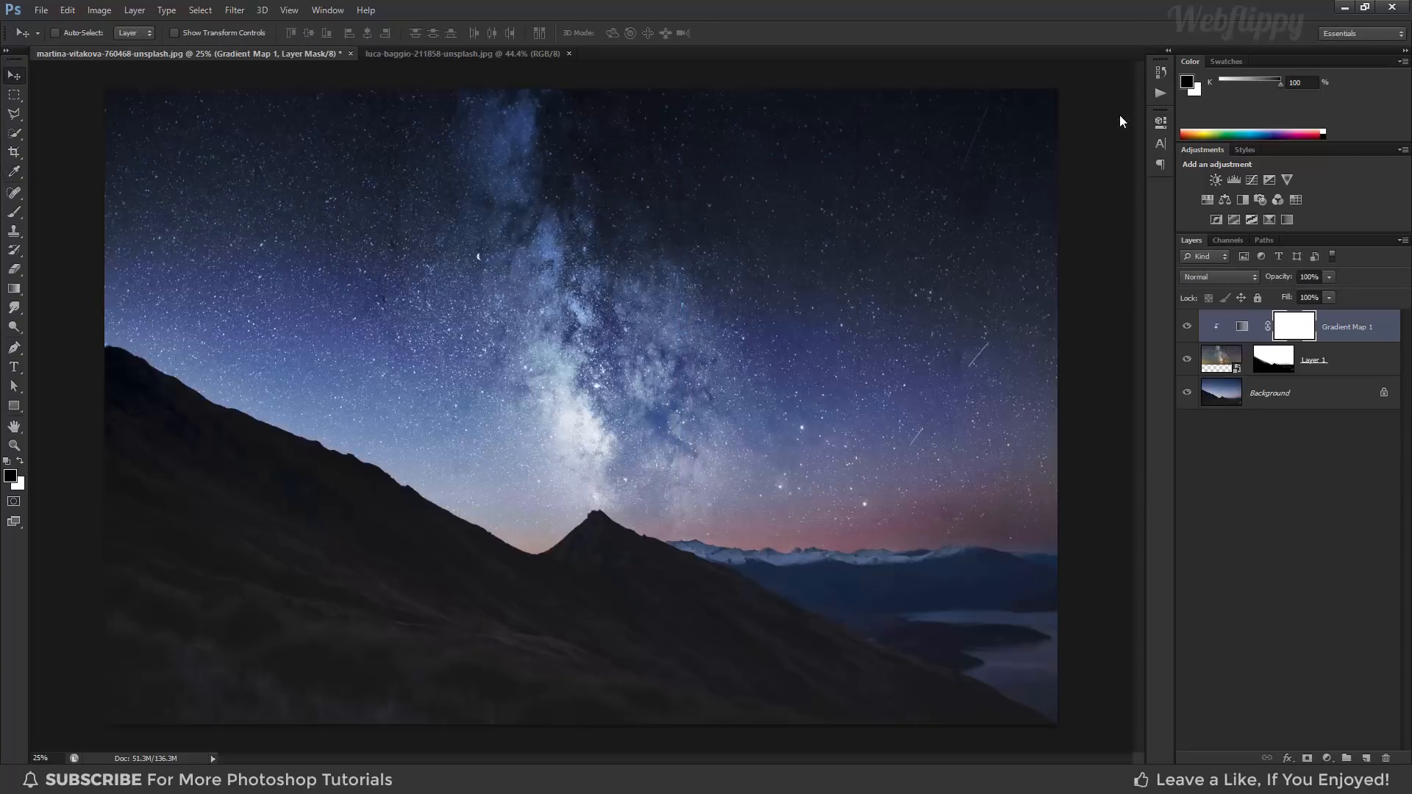
Set the Gradient Map layer's blend mode to Soft Light and its opacity to 50%
click(1203, 276)
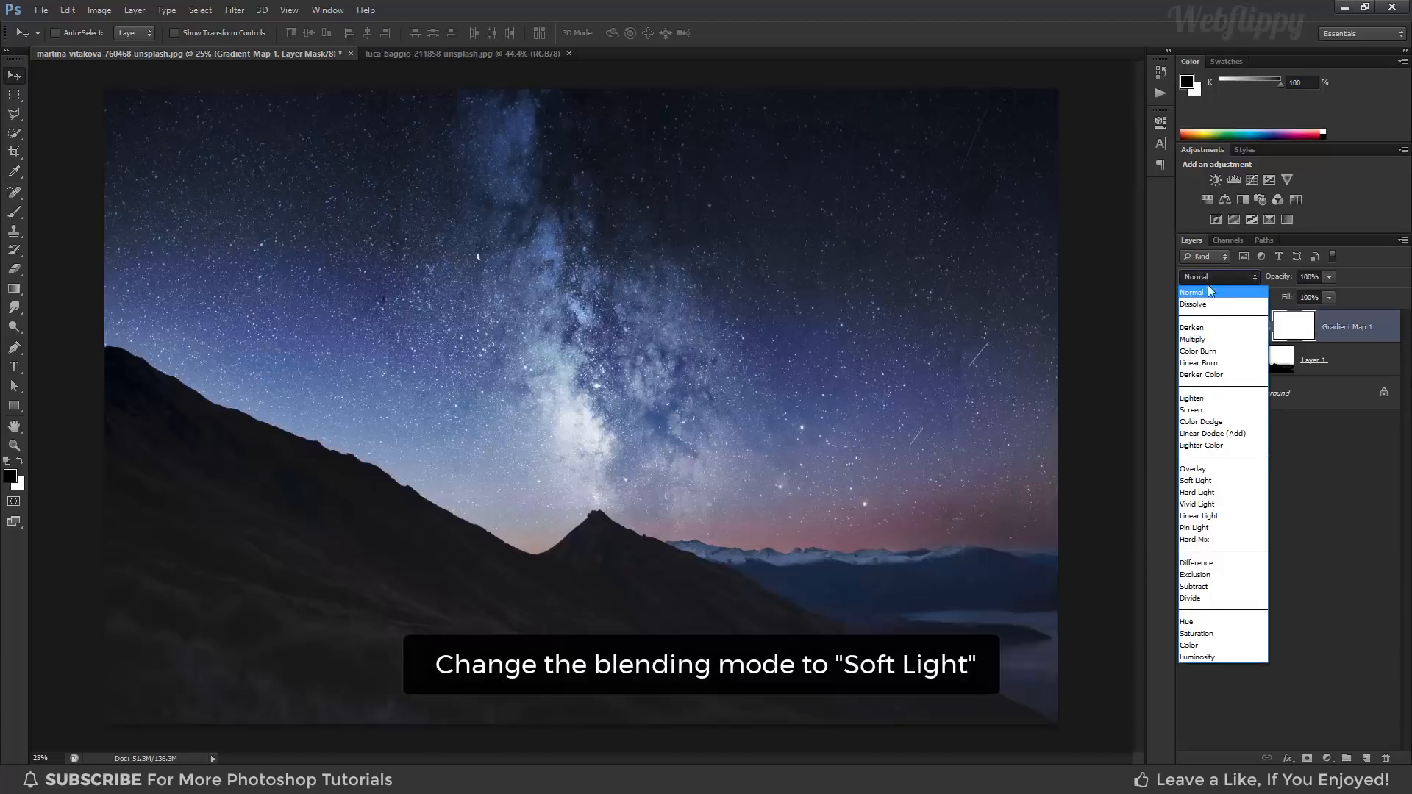
click(1207, 481)
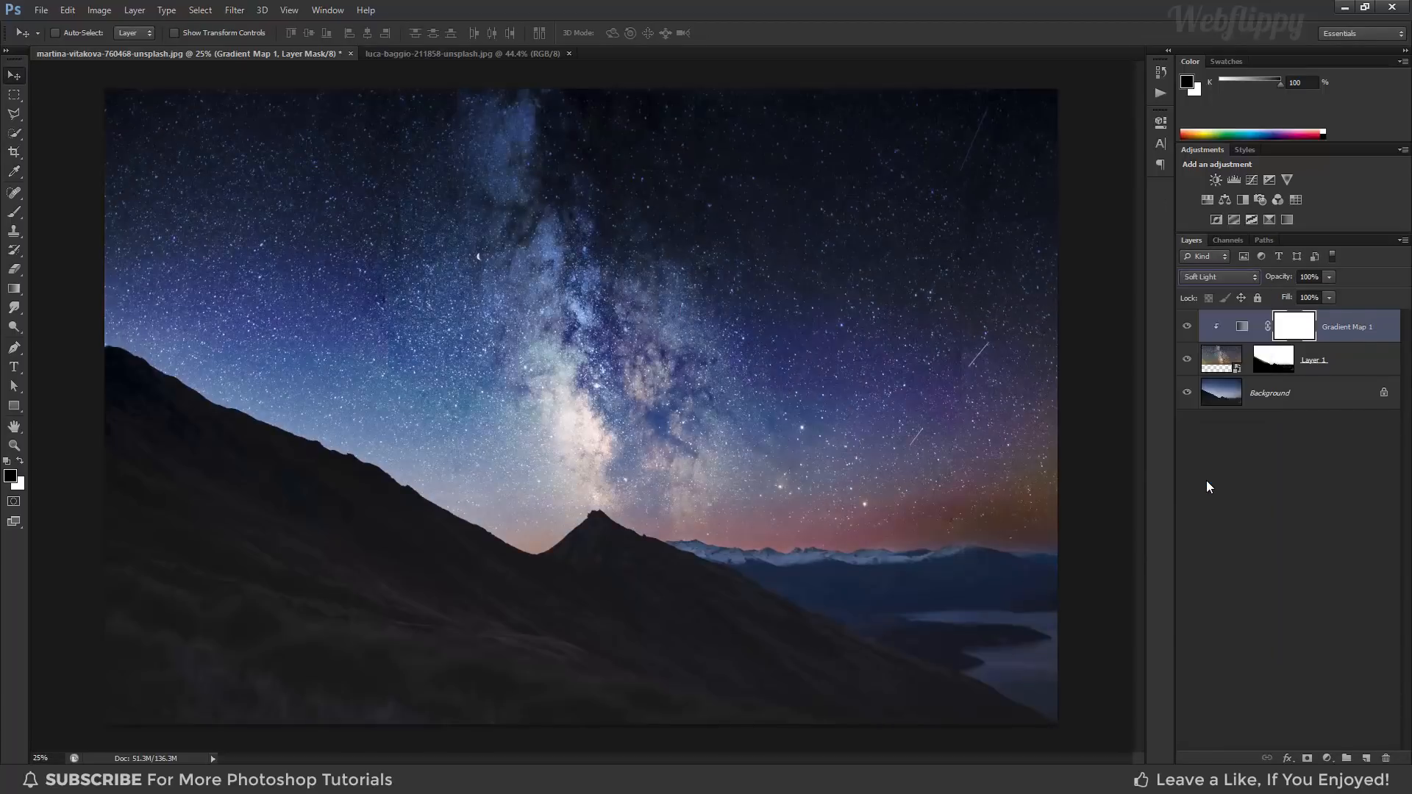
click(1328, 276)
drag(1265, 297, 1297, 297)
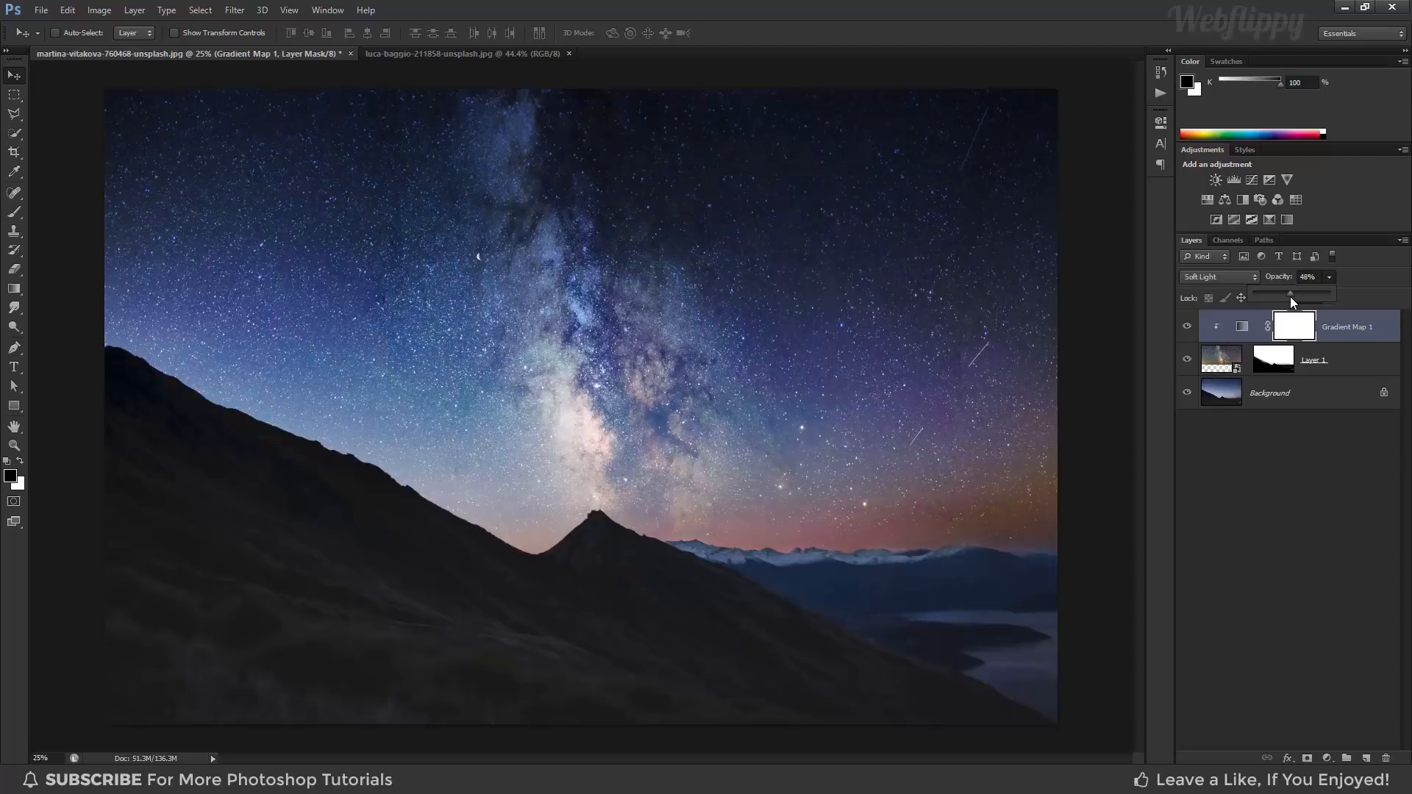
Compare the result with and without the Gradient Map layer, and against the Background layer alone
click(1187, 326)
click(1187, 326)
click(1187, 326)
click(1187, 326)
alt+click(1184, 394)
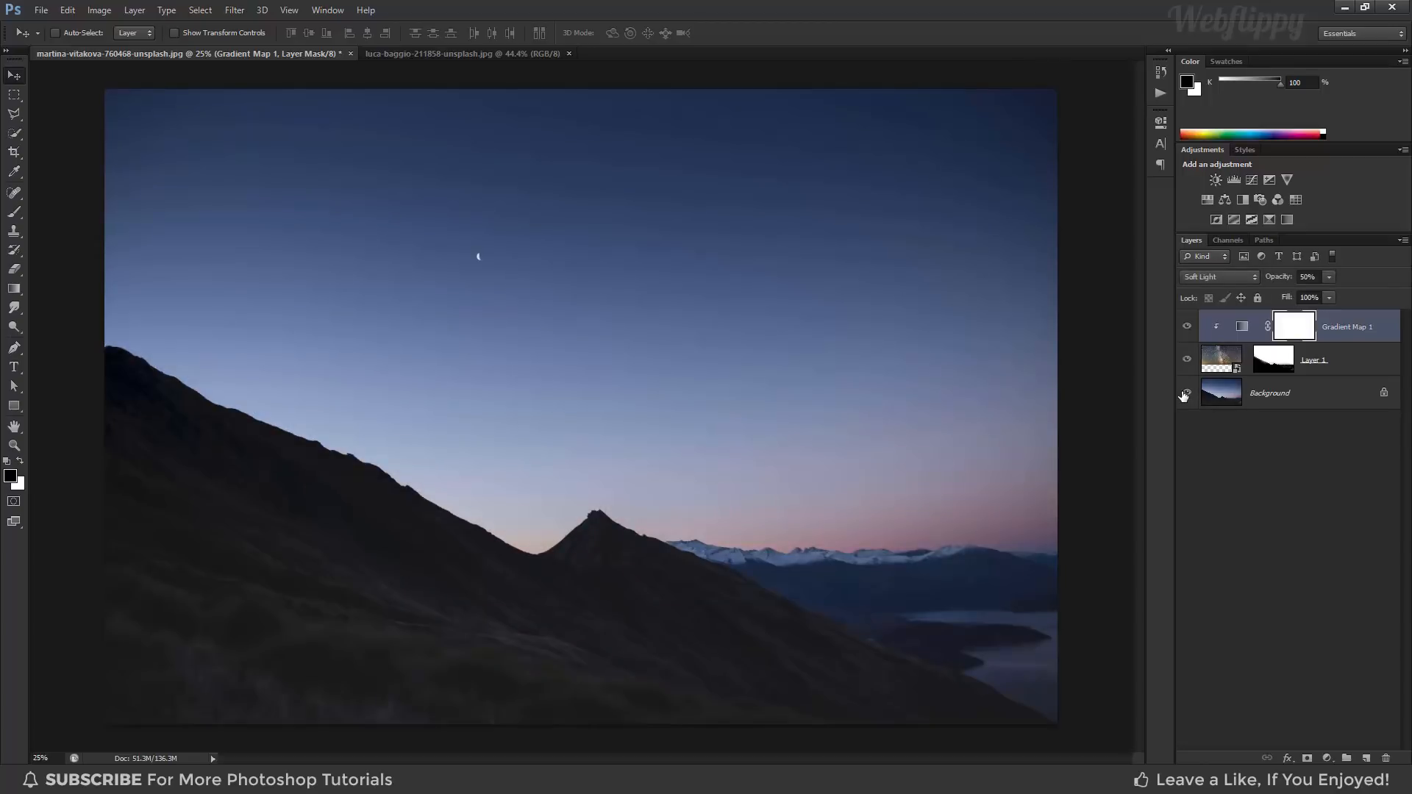
alt+click(1184, 394)
alt+click(1185, 394)
alt+click(1184, 394)
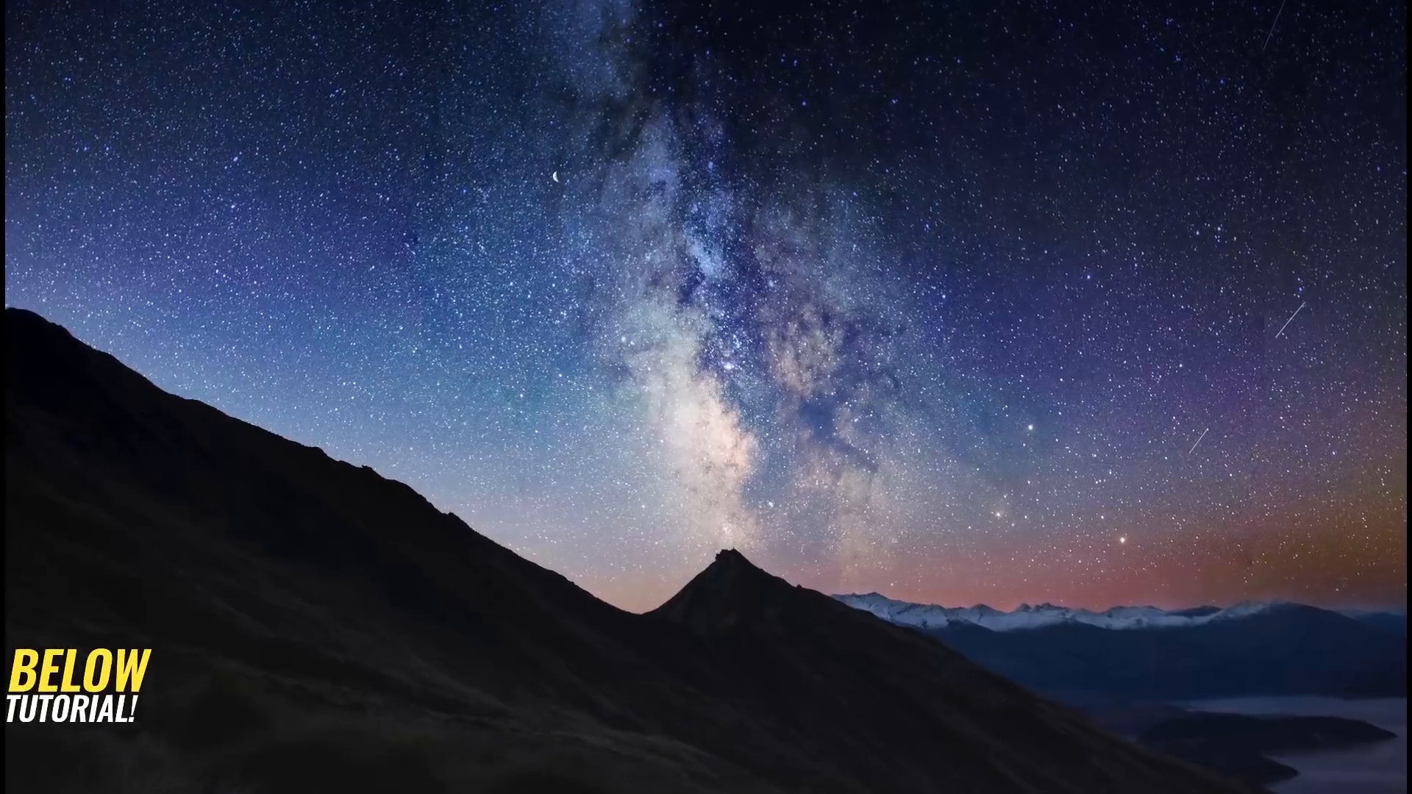